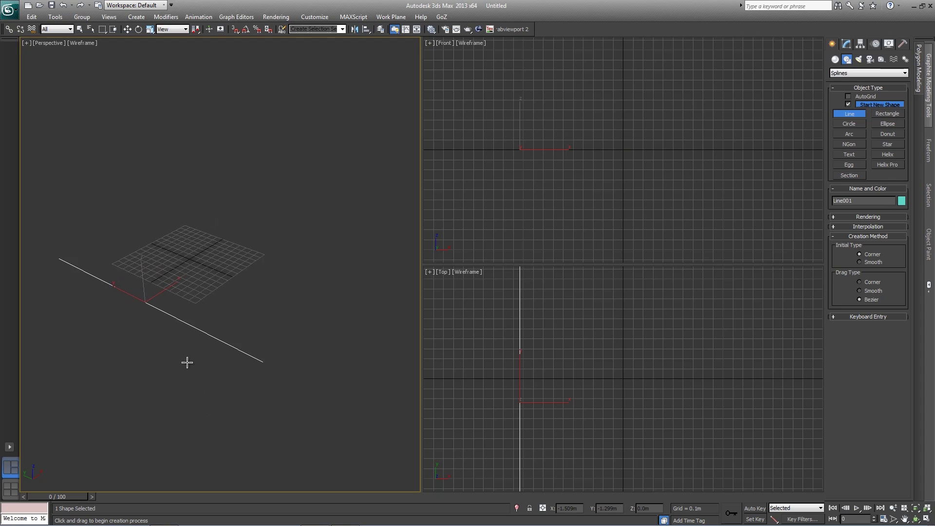
Create a RailClone Pro object from the Itoo Software category, placing its icon beside the line in the perspective view.
{"action": "left_click", "coordinate": [834, 59]}
{"action": "left_click", "coordinate": [836, 72]}
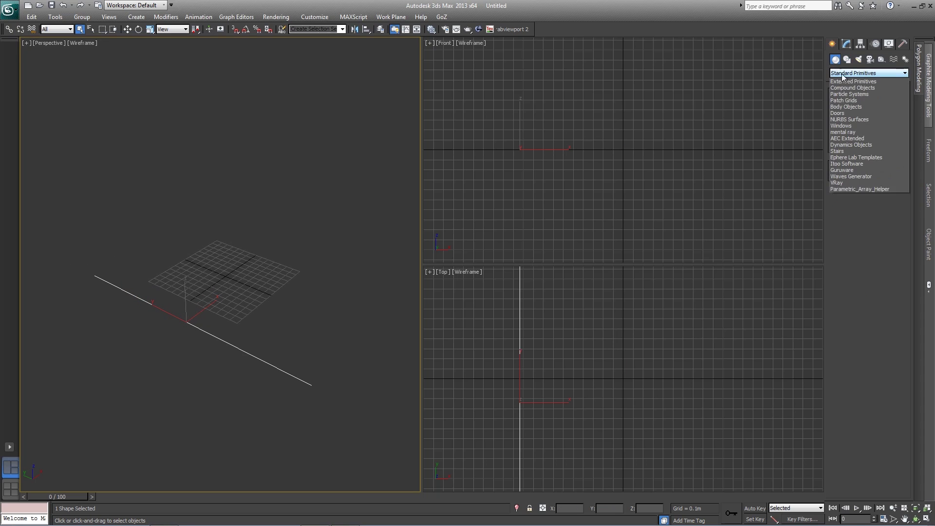
{"action": "left_click", "coordinate": [848, 172]}
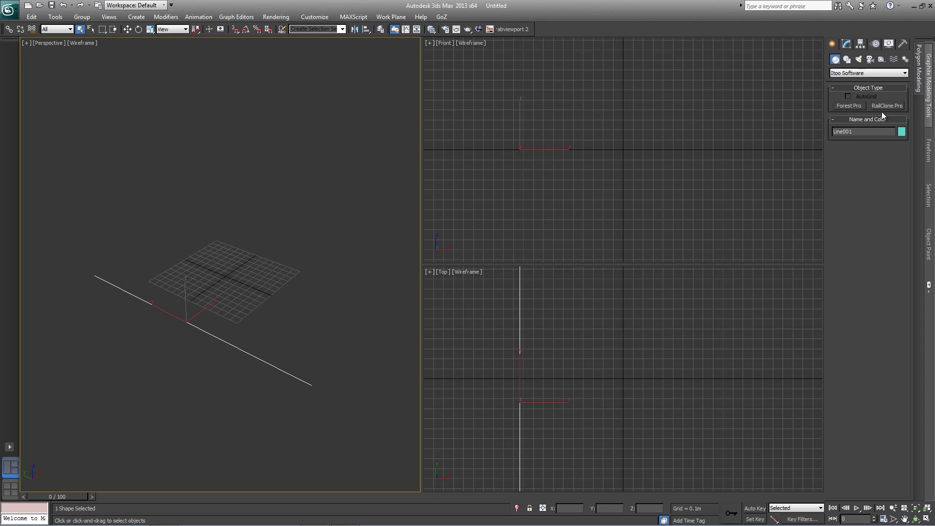
{"action": "left_click", "coordinate": [882, 105]}
{"action": "left_click_drag", "start_coordinate": [128, 374], "coordinate": [148, 389]}
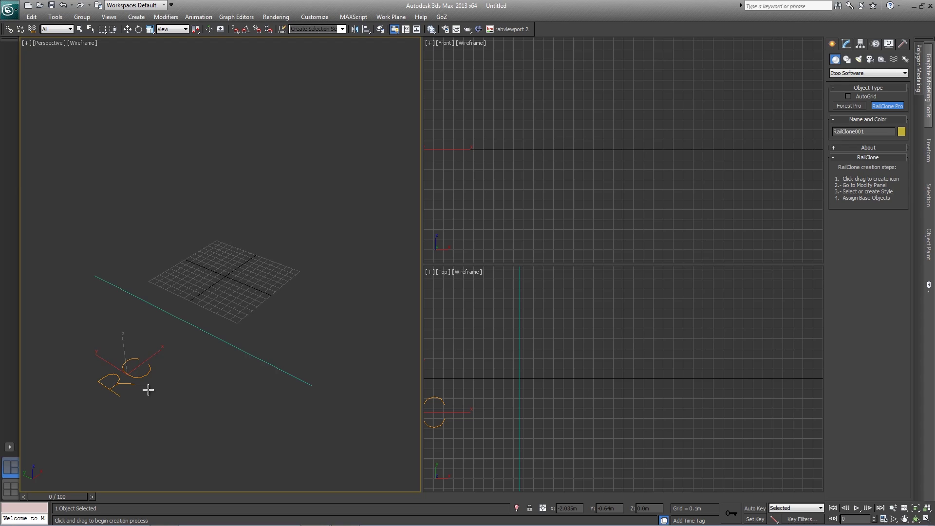
Load the Brick Fence 1 style from the library's Architecture > Fences > Masonry category into the RailClone object.
{"action": "left_click", "coordinate": [847, 46]}
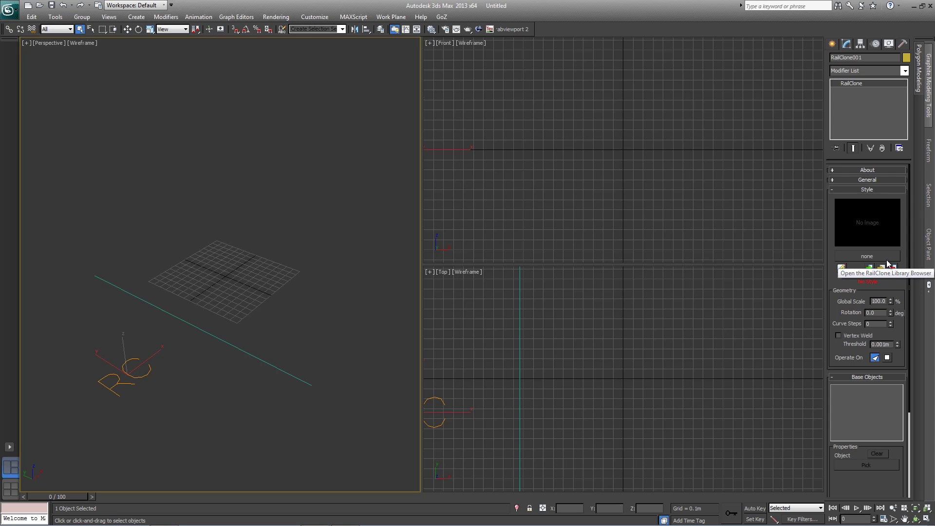
{"action": "left_click", "coordinate": [887, 264]}
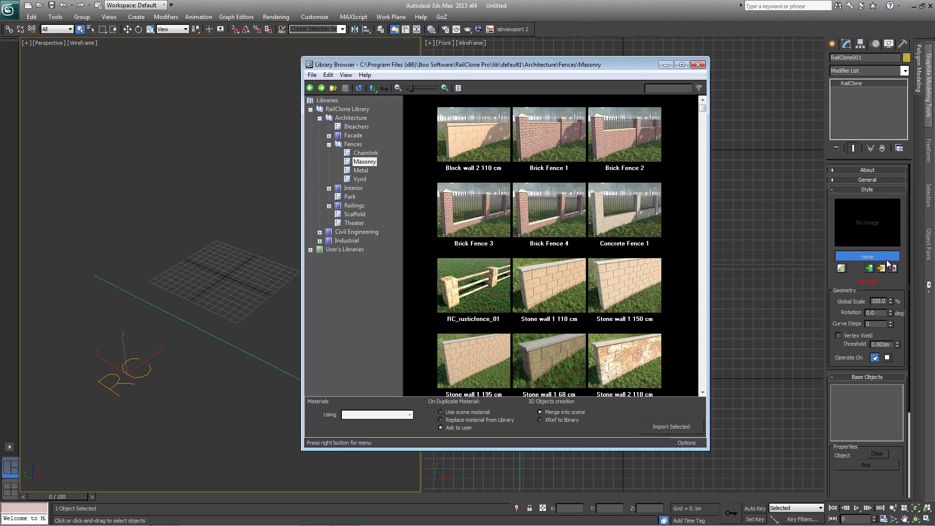
{"action": "left_click", "coordinate": [328, 145]}
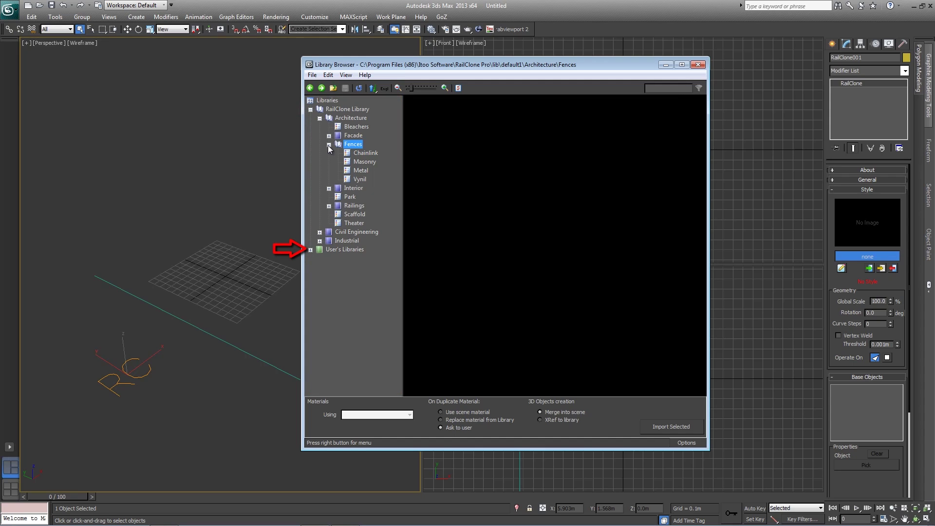
{"action": "left_click", "coordinate": [349, 161]}
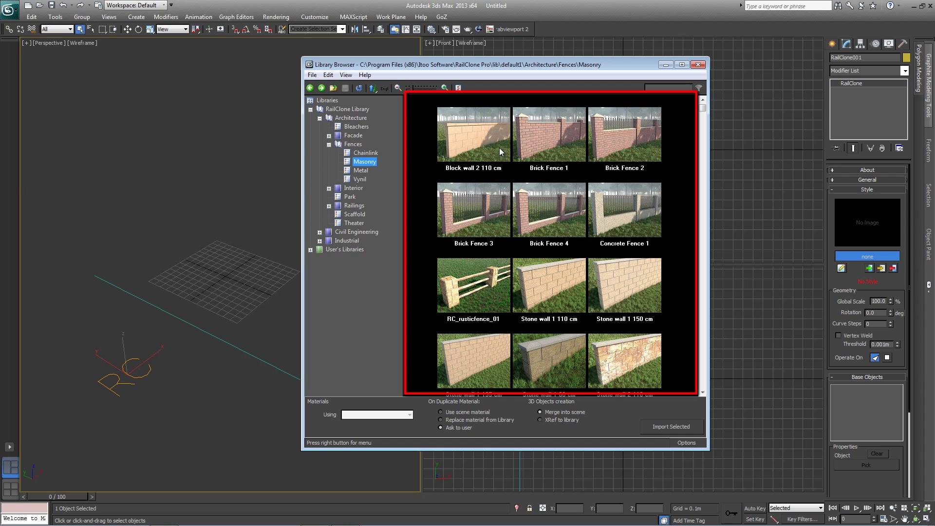
{"action": "left_click", "coordinate": [548, 142]}
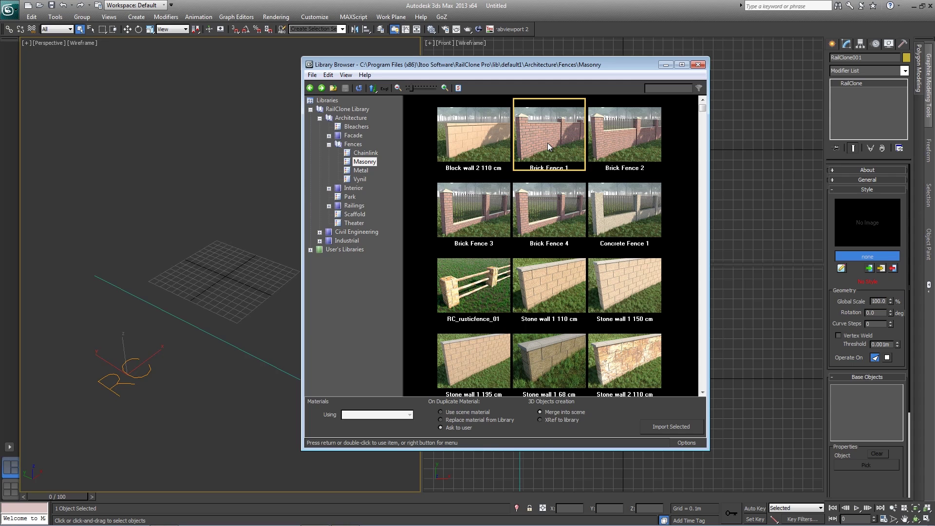
{"action": "right_click", "coordinate": [547, 142]}
{"action": "left_click", "coordinate": [600, 150]}
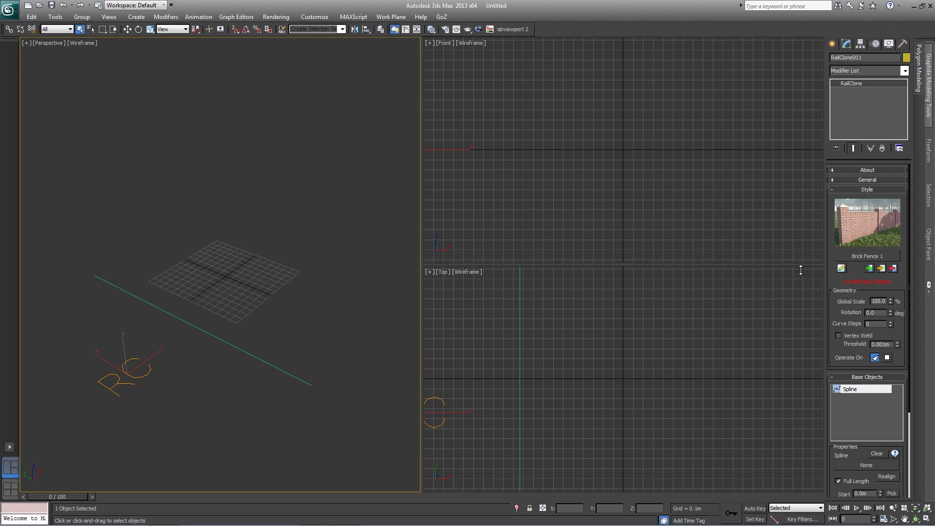
Assign the drawn line as the fence's Spline base object and switch the perspective view to Realistic shading.
{"action": "left_click_drag", "start_coordinate": [834, 302], "coordinate": [835, 248]}
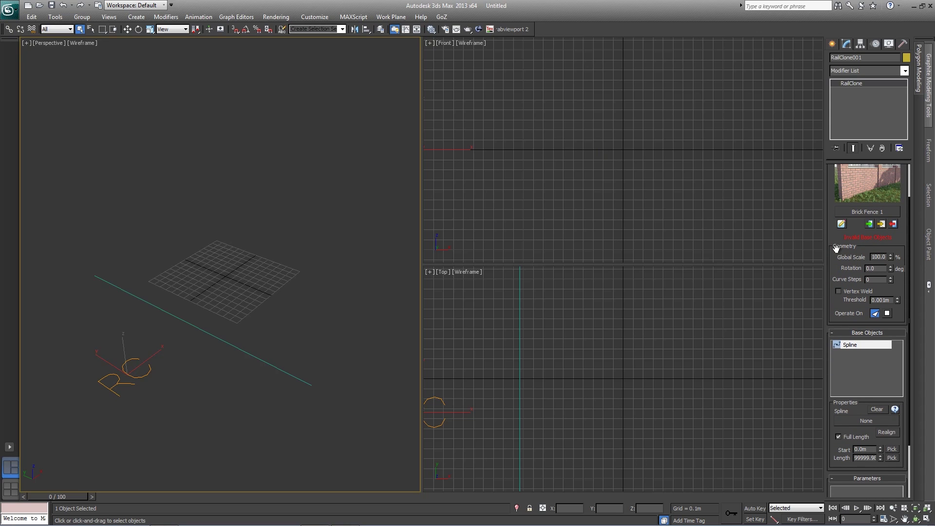
{"action": "scroll", "coordinate": [835, 248], "scroll_direction": "down", "scroll_amount": 3}
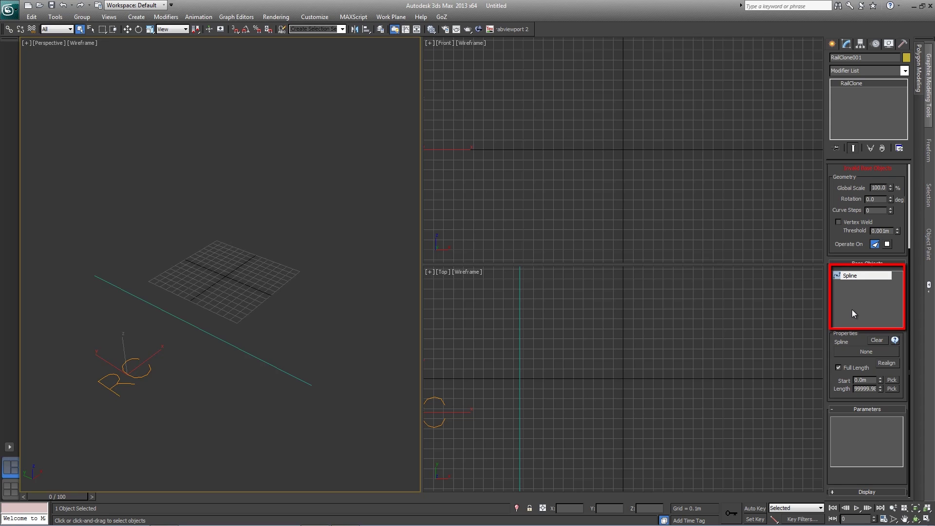
{"action": "left_click", "coordinate": [851, 353]}
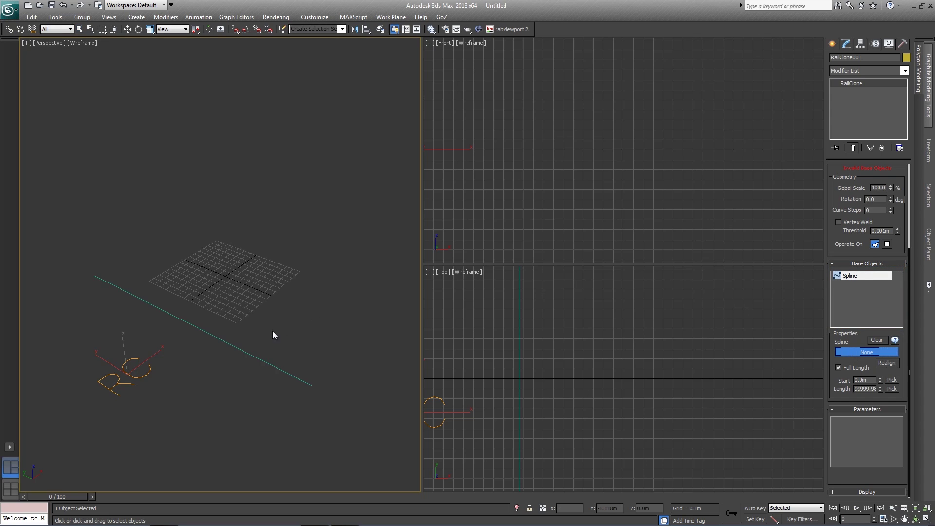
{"action": "left_click", "coordinate": [239, 348]}
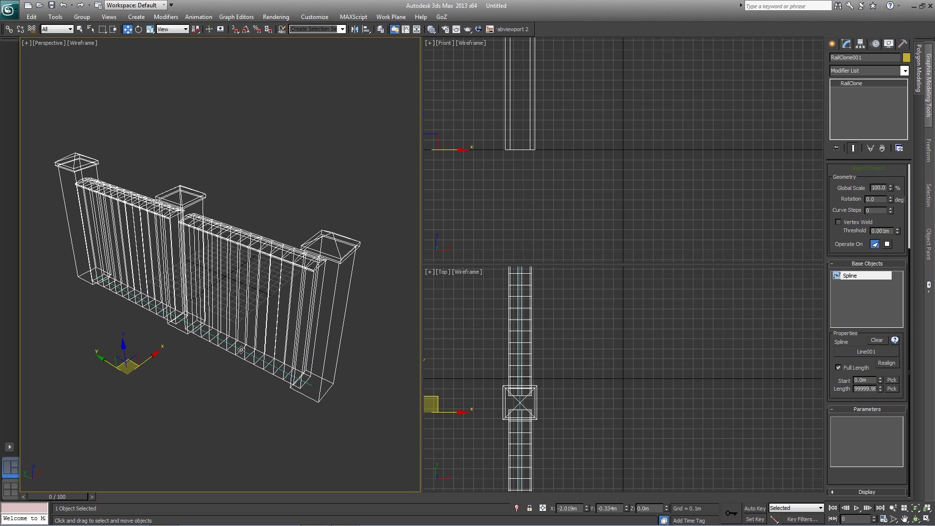
{"action": "key", "text": "F3"}
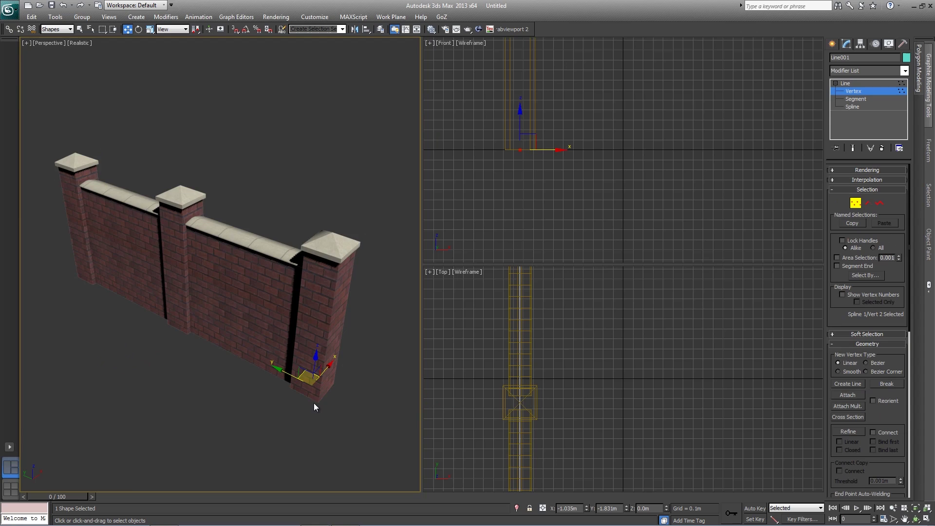
Lengthen the fence by moving the line's end vertex along Y to about -6.43 m.
{"action": "scroll", "coordinate": [319, 362], "scroll_direction": "down", "scroll_amount": 5}
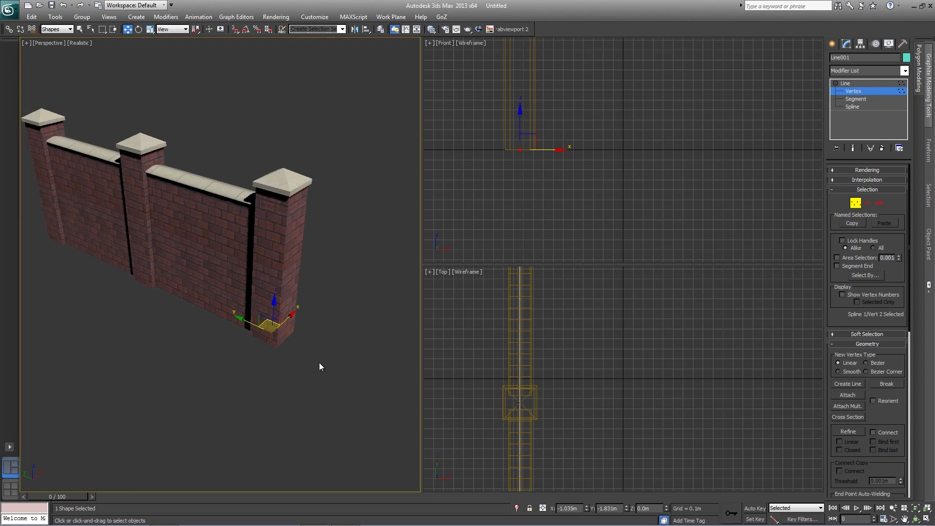
{"action": "left_click_drag", "start_coordinate": [232, 280], "coordinate": [405, 362]}
{"action": "middle_click_drag", "start_coordinate": [354, 363], "coordinate": [276, 350]}
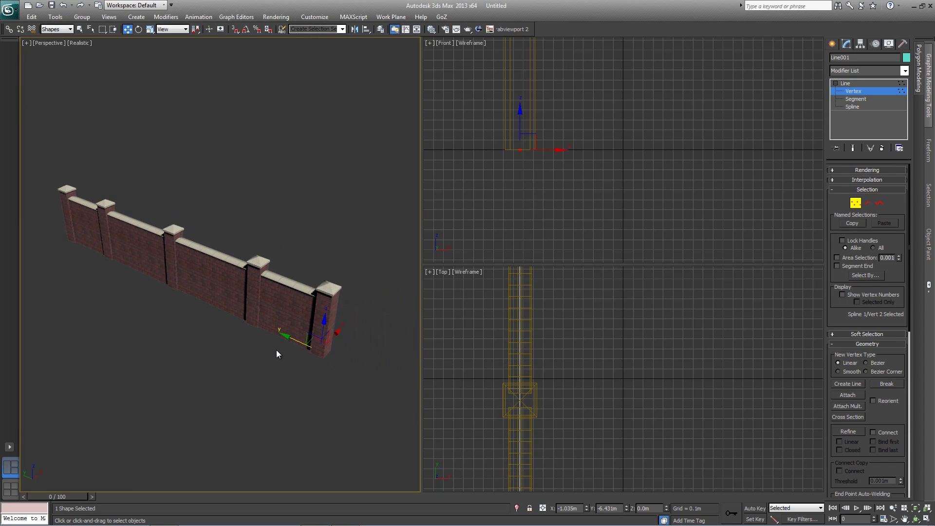
Select the brick fence and open its style in the RailClone Style Editor to examine the node graph and msnr_mid1 segment.
{"action": "left_click", "coordinate": [867, 202]}
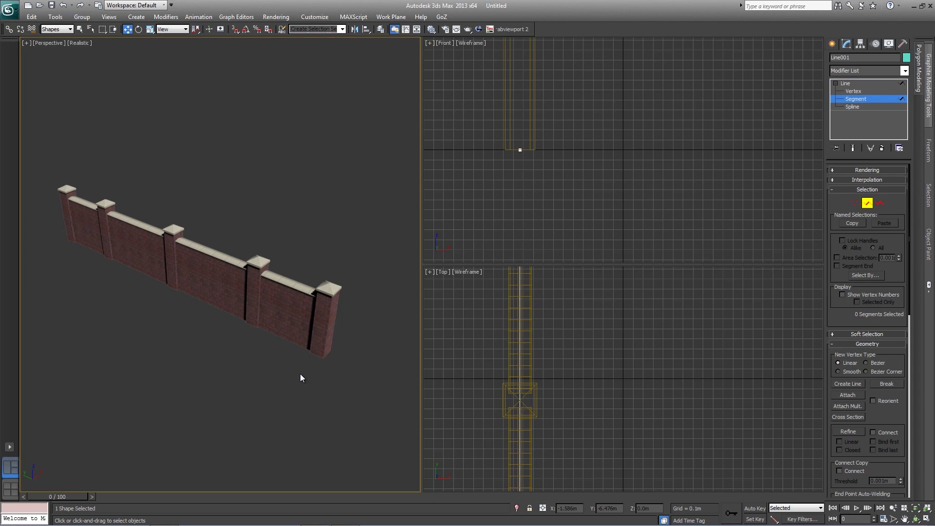
{"action": "left_click", "coordinate": [300, 377]}
{"action": "left_click", "coordinate": [314, 339]}
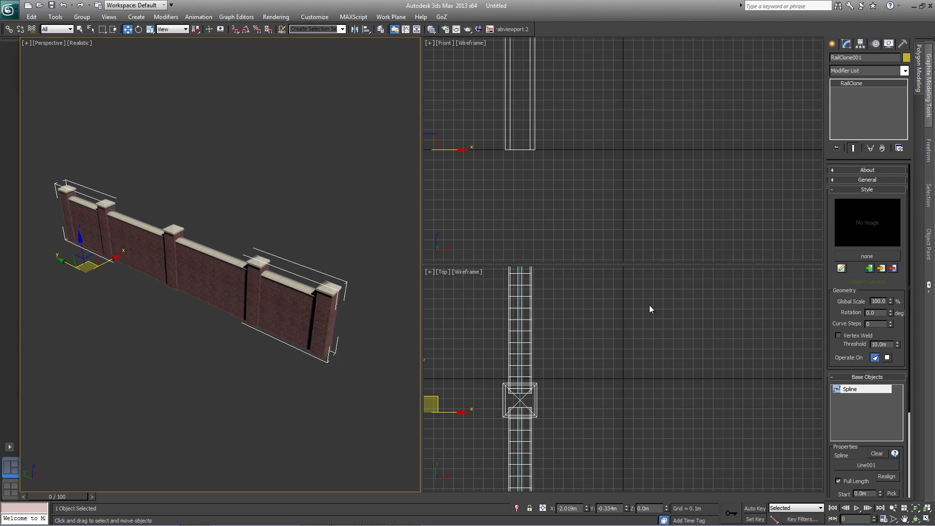
{"action": "left_click", "coordinate": [841, 268]}
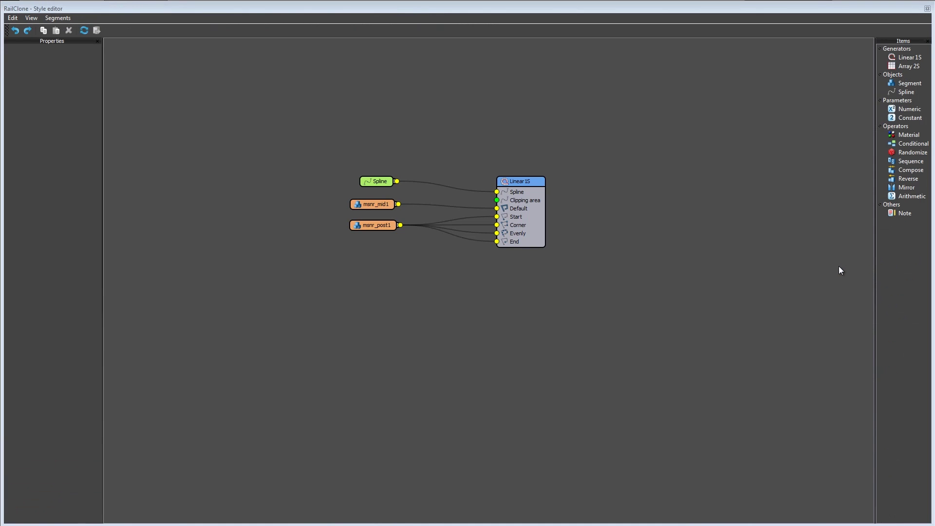
{"action": "left_click", "coordinate": [374, 204]}
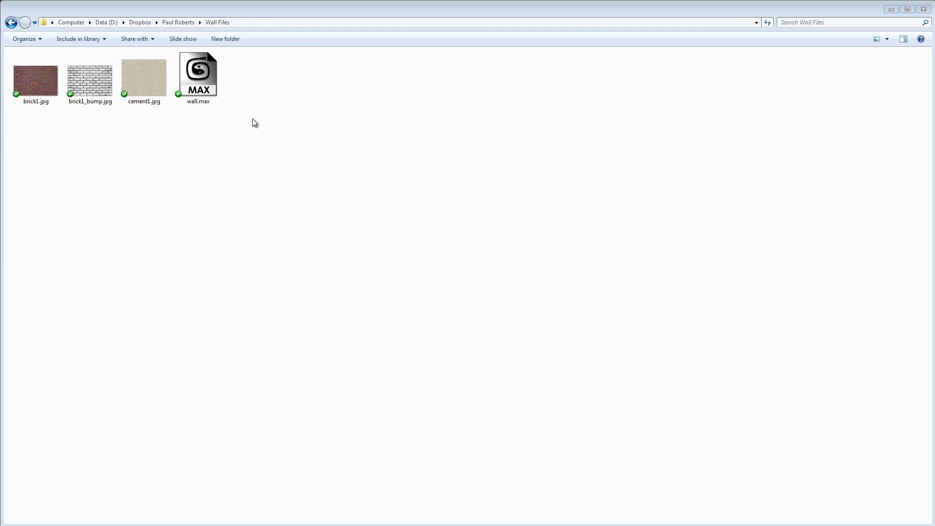
Open the wall.max scene from the Wall Files folder and frame the two brick pieces in the perspective view.
{"action": "left_click", "coordinate": [208, 82]}
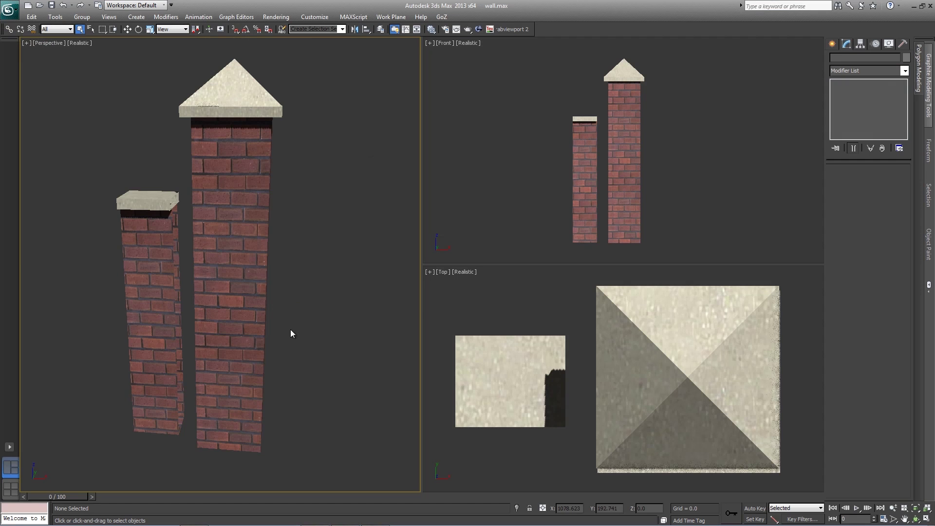
{"action": "scroll", "coordinate": [305, 290], "scroll_direction": "up", "scroll_amount": 3}
{"action": "scroll", "coordinate": [302, 297], "scroll_direction": "down", "scroll_amount": 10}
{"action": "scroll", "coordinate": [300, 292], "scroll_direction": "up", "scroll_amount": 6}
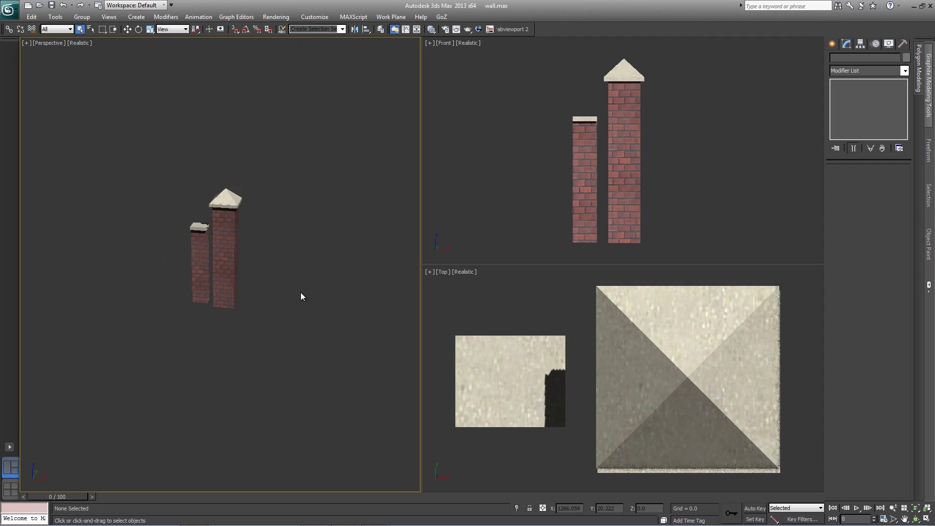
Draw a straight two-point line about 584 units long in front of the brick pieces in the perspective view.
{"action": "left_click", "coordinate": [831, 44]}
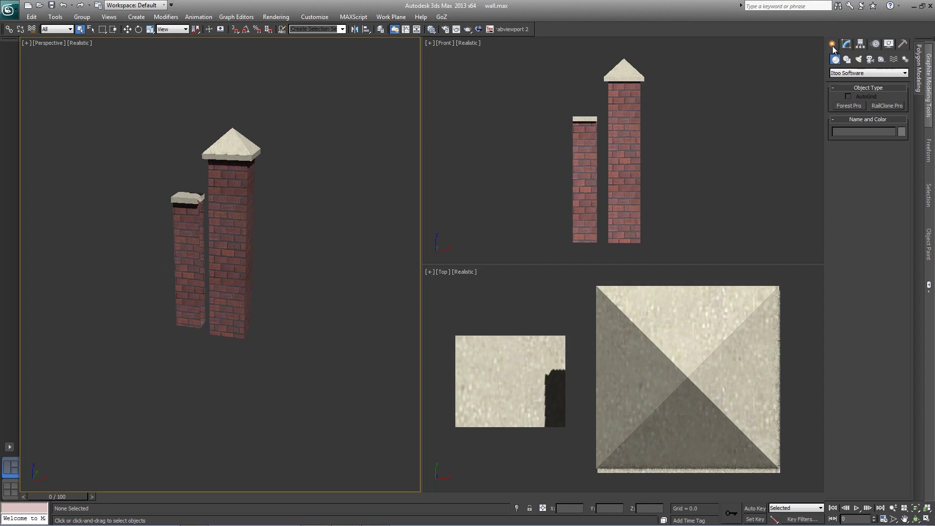
{"action": "left_click", "coordinate": [847, 60]}
{"action": "left_click", "coordinate": [850, 113]}
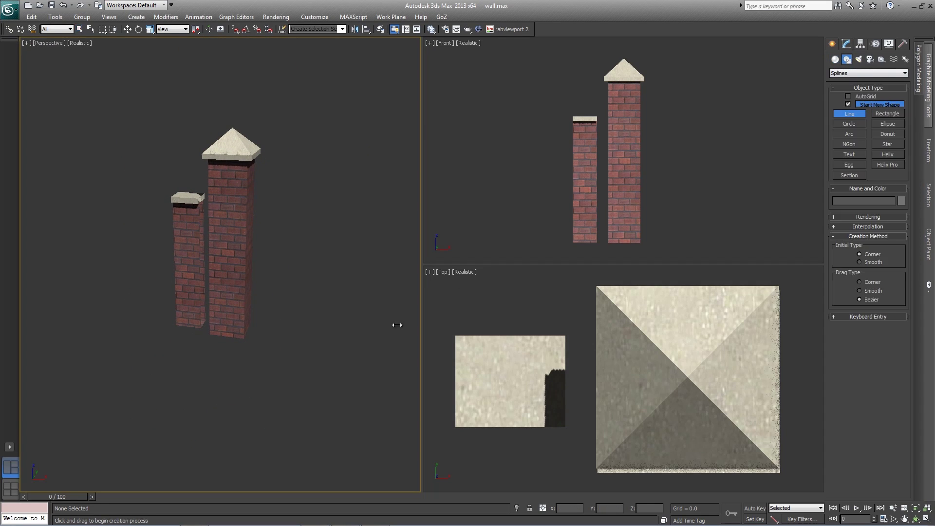
{"action": "middle_click_drag", "start_coordinate": [86, 351], "coordinate": [91, 343]}
{"action": "scroll", "coordinate": [91, 343], "scroll_direction": "down", "scroll_amount": 3}
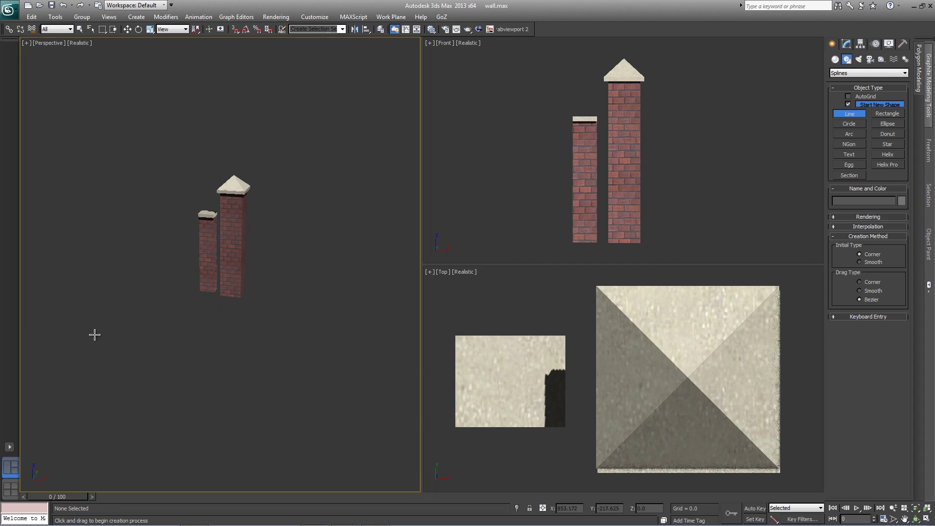
{"action": "left_click", "coordinate": [38, 313]}
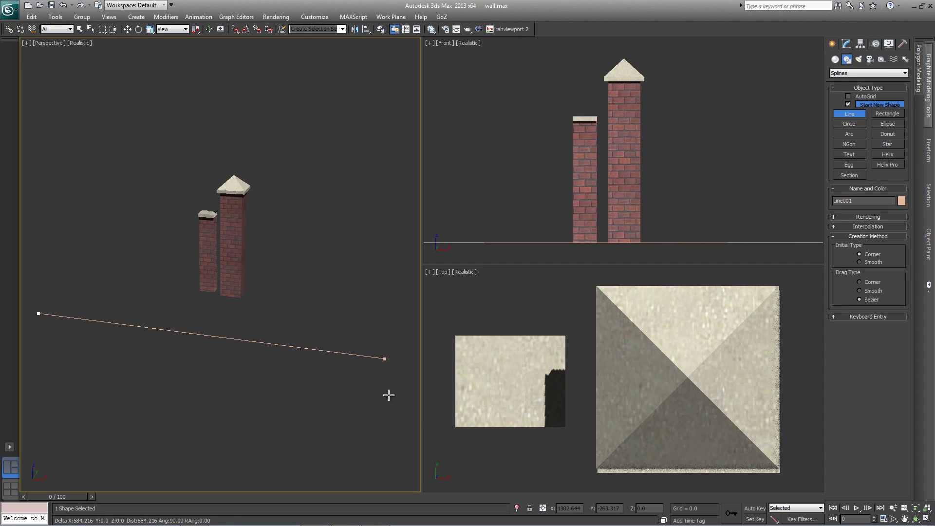
{"action": "left_click", "coordinate": [384, 358]}
{"action": "right_click", "coordinate": [360, 401]}
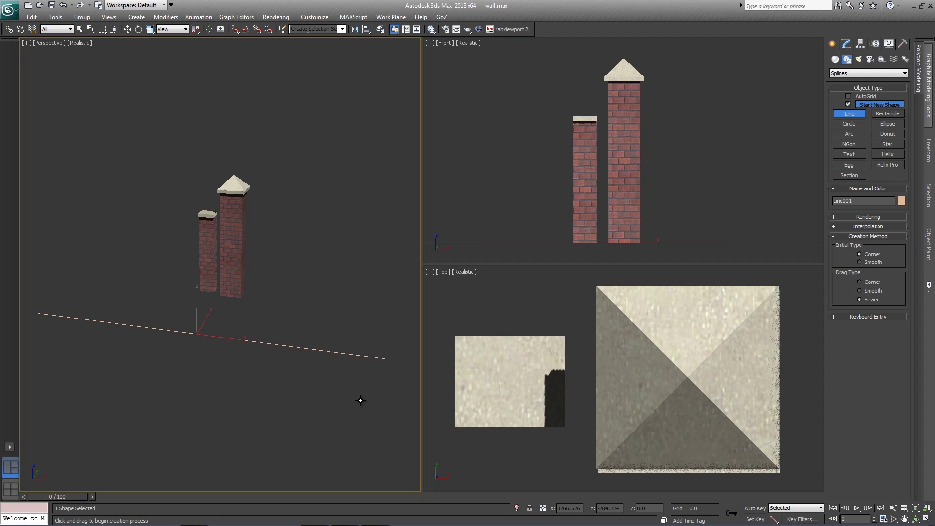
Create a RailClone Pro object with its icon just in front of the new line in the wall.max scene.
{"action": "left_click", "coordinate": [834, 59]}
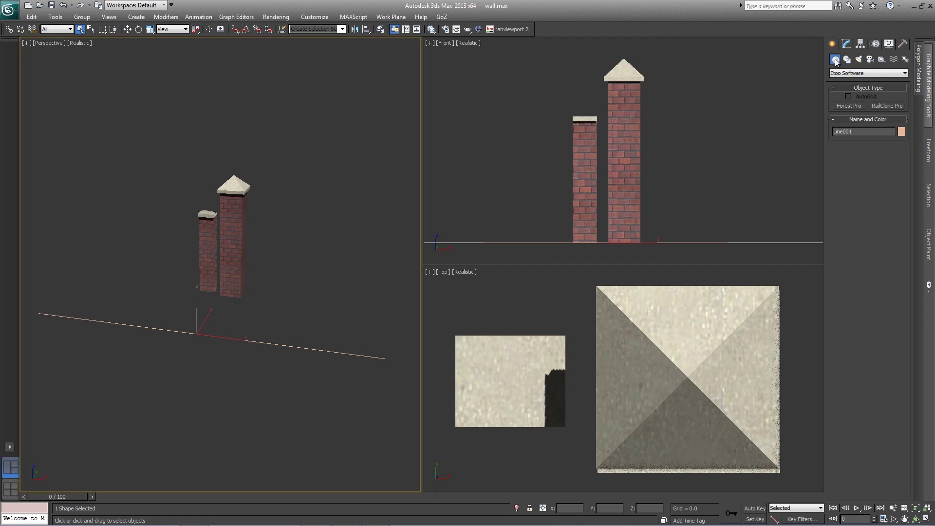
{"action": "left_click", "coordinate": [867, 73]}
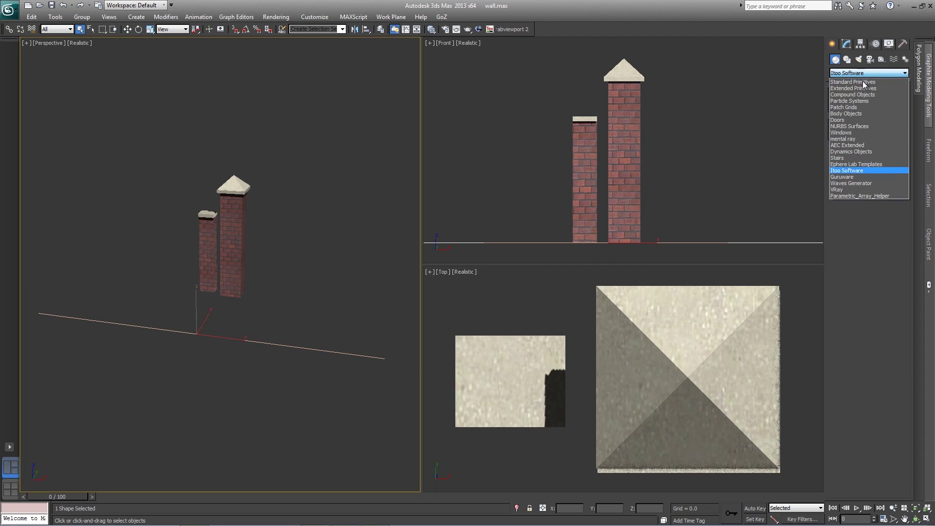
{"action": "left_click", "coordinate": [841, 173]}
{"action": "left_click", "coordinate": [886, 108]}
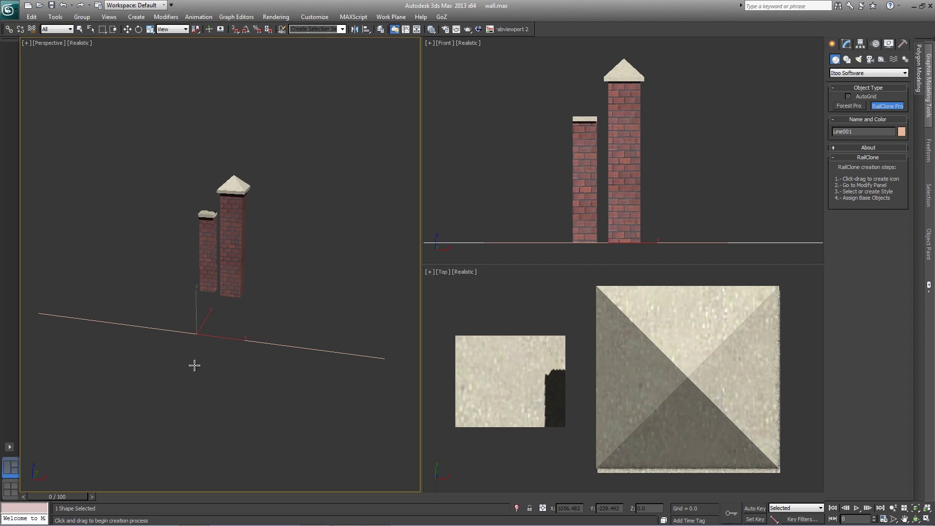
{"action": "left_click_drag", "start_coordinate": [166, 388], "coordinate": [187, 402]}
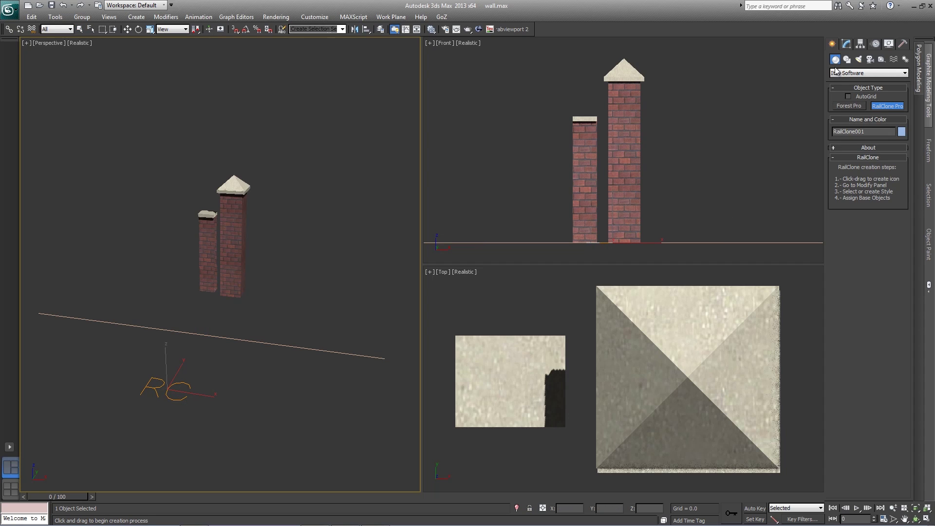
Open the Style Editor for the new RailClone object and add a Linear 1S generator to the empty graph.
{"action": "left_click", "coordinate": [847, 45]}
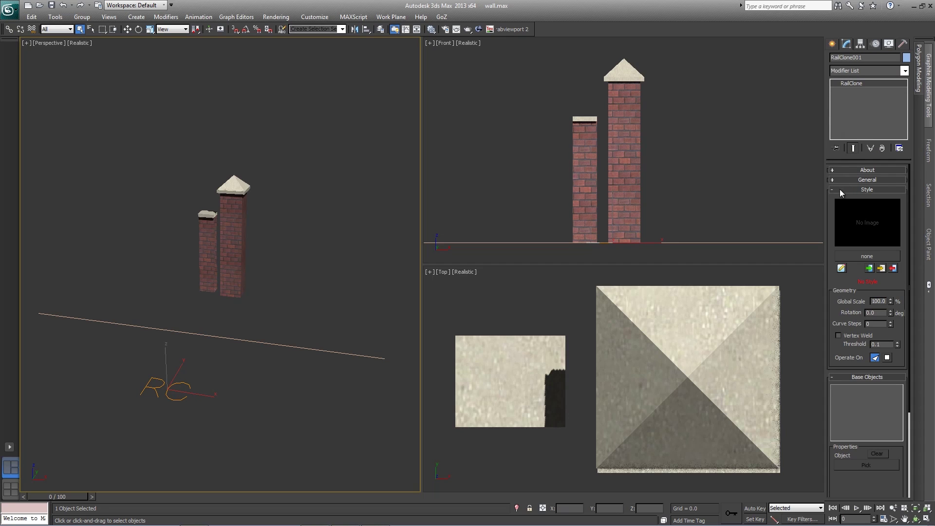
{"action": "left_click", "coordinate": [841, 269]}
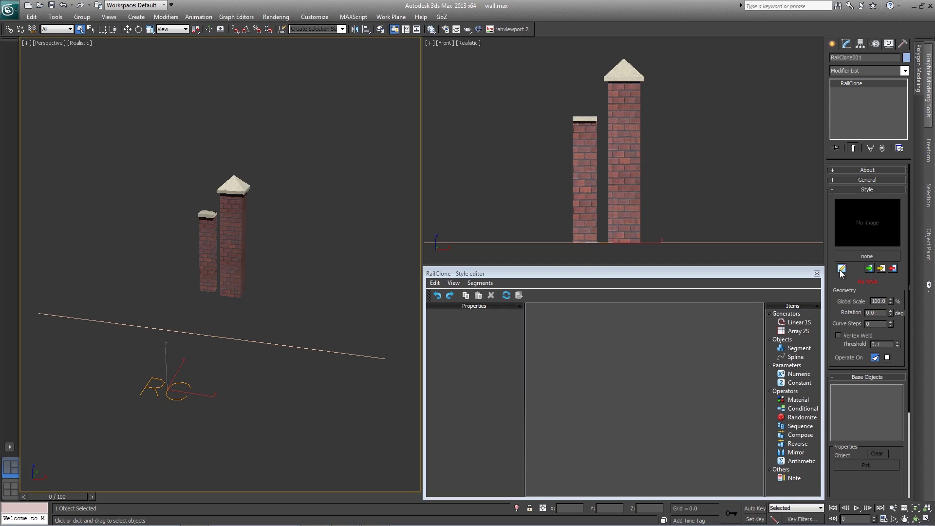
{"action": "left_click", "coordinate": [801, 323]}
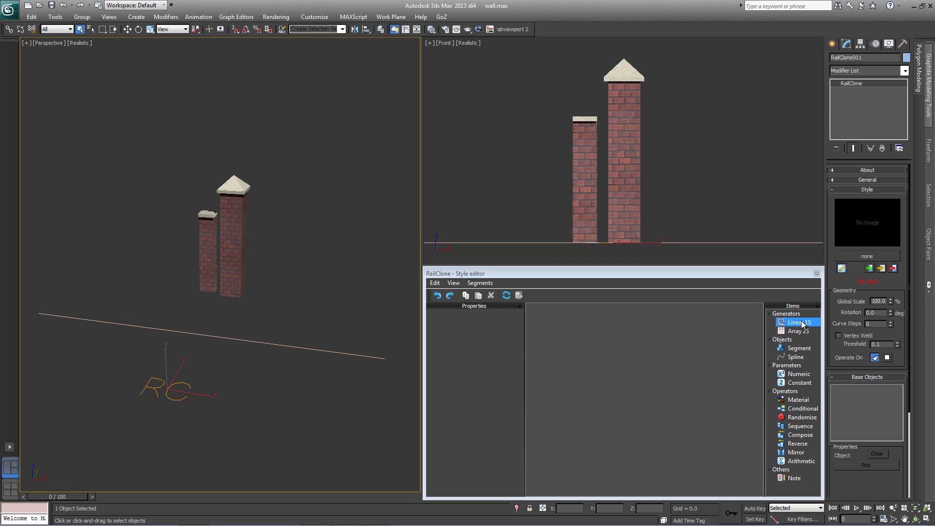
{"action": "left_click_drag", "start_coordinate": [802, 323], "coordinate": [670, 373]}
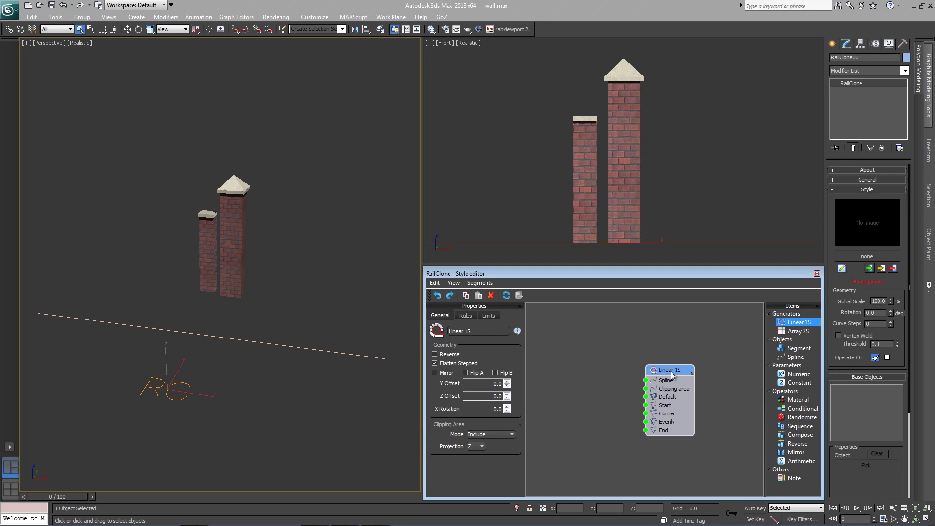
Add a Spline node wired to the Linear 1S generator's Spline input and name it Wall Path.
{"action": "left_click", "coordinate": [796, 357]}
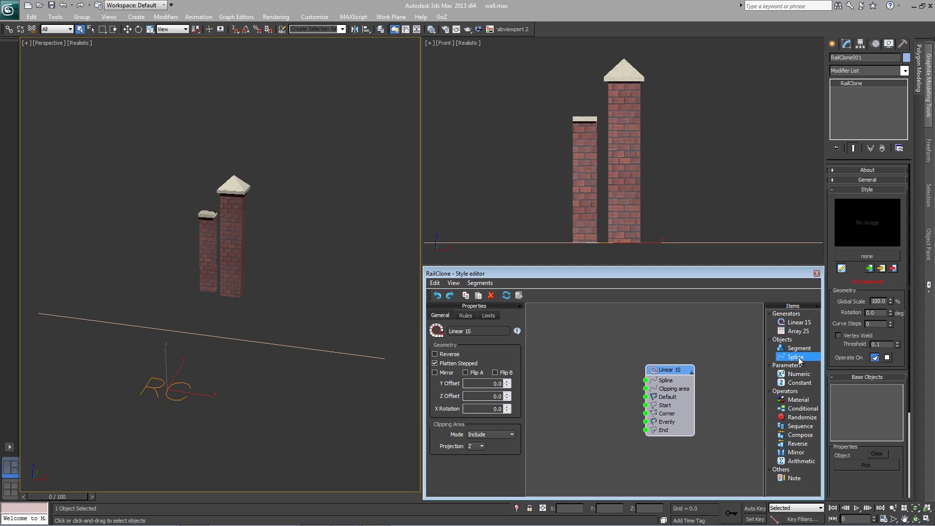
{"action": "left_click_drag", "start_coordinate": [799, 360], "coordinate": [647, 383]}
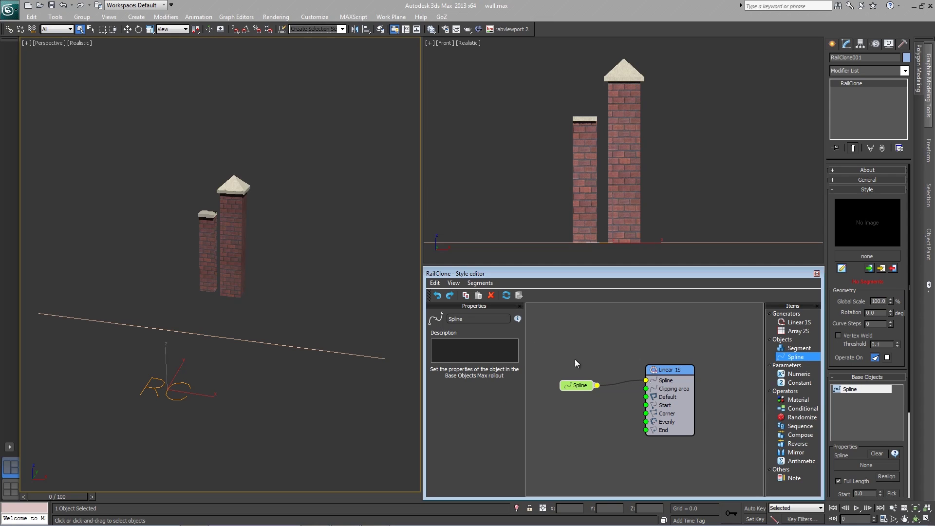
{"action": "double_click", "coordinate": [457, 318]}
{"action": "type", "text": "Wall Path"}
{"action": "left_click", "coordinate": [567, 339]}
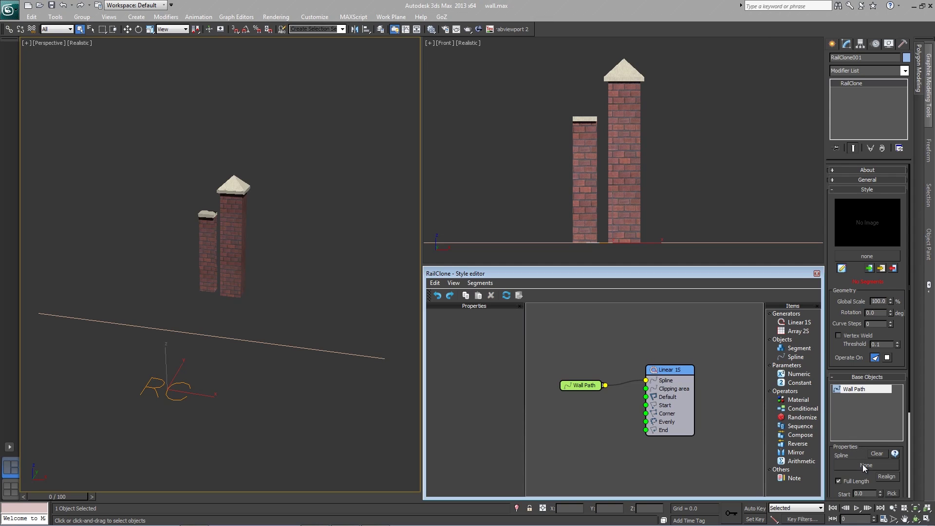
Assign the line drawn in front of the brick pieces as the Wall Path base object.
{"action": "left_click_drag", "start_coordinate": [855, 457], "coordinate": [855, 341]}
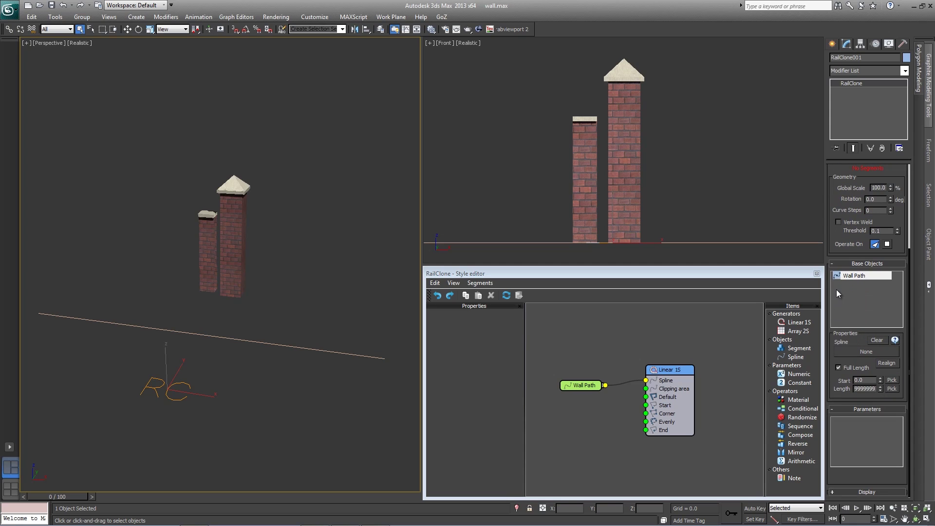
{"action": "left_click", "coordinate": [857, 352]}
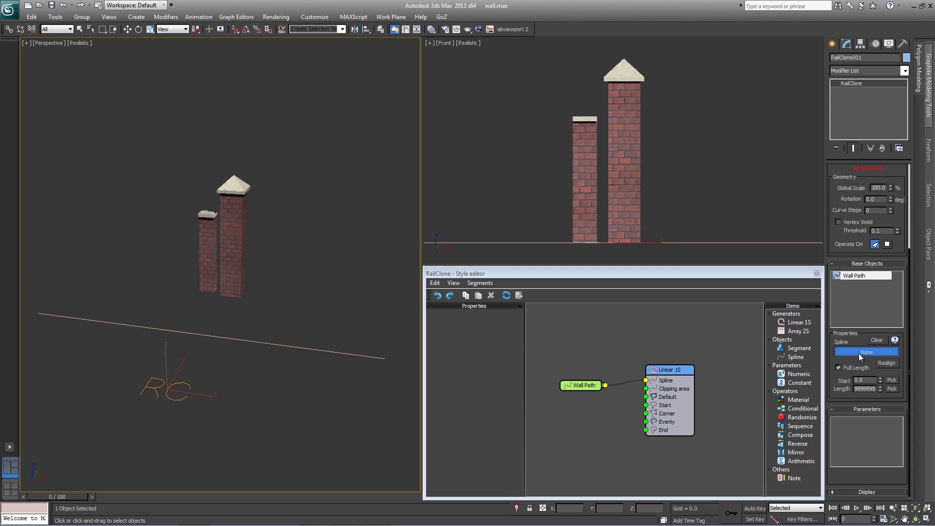
{"action": "left_click", "coordinate": [355, 355]}
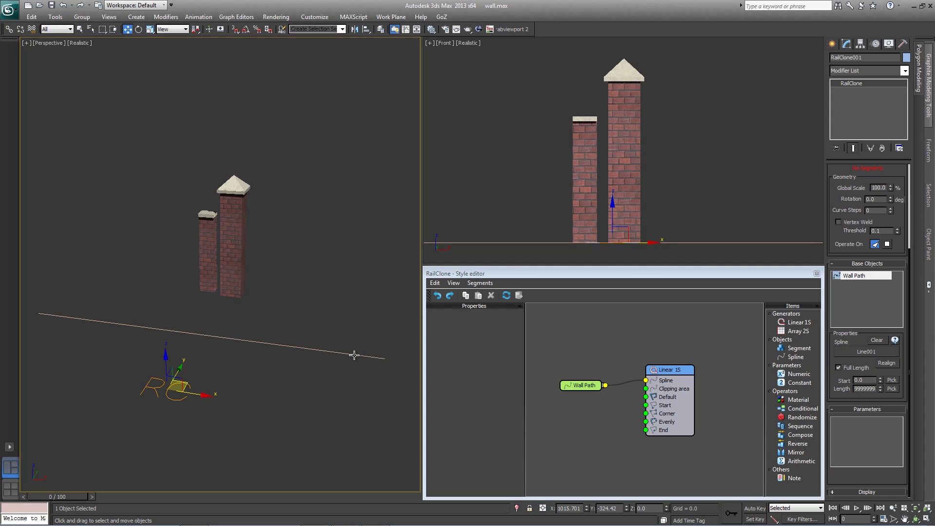
Add a Segment node, pick the shorter brick wall piece for it, and wire it to the generator's Default input.
{"action": "left_click", "coordinate": [810, 348]}
{"action": "left_click_drag", "start_coordinate": [810, 347], "coordinate": [579, 417]}
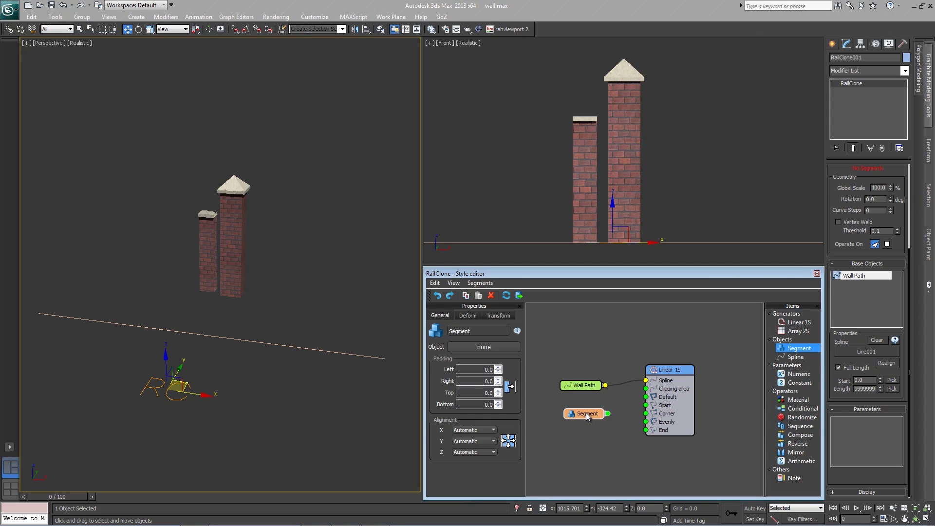
{"action": "left_click", "coordinate": [492, 345]}
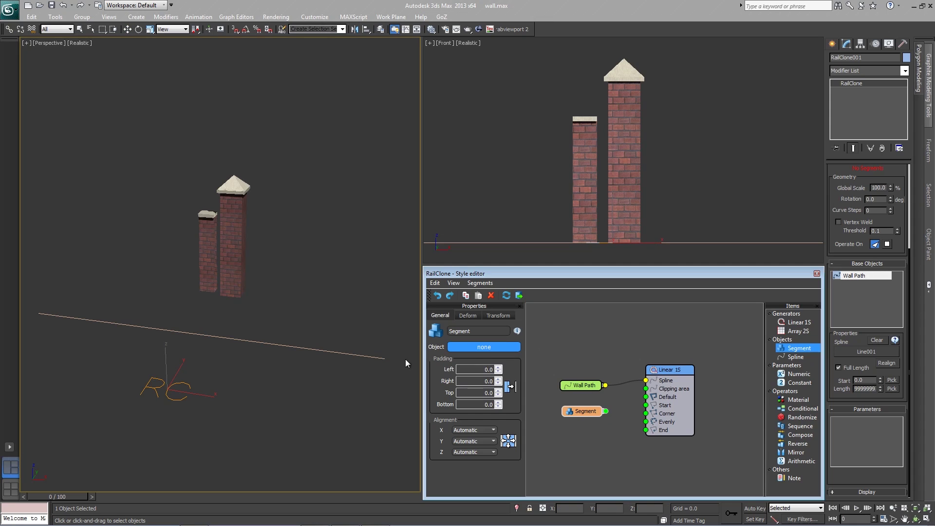
{"action": "left_click", "coordinate": [204, 273]}
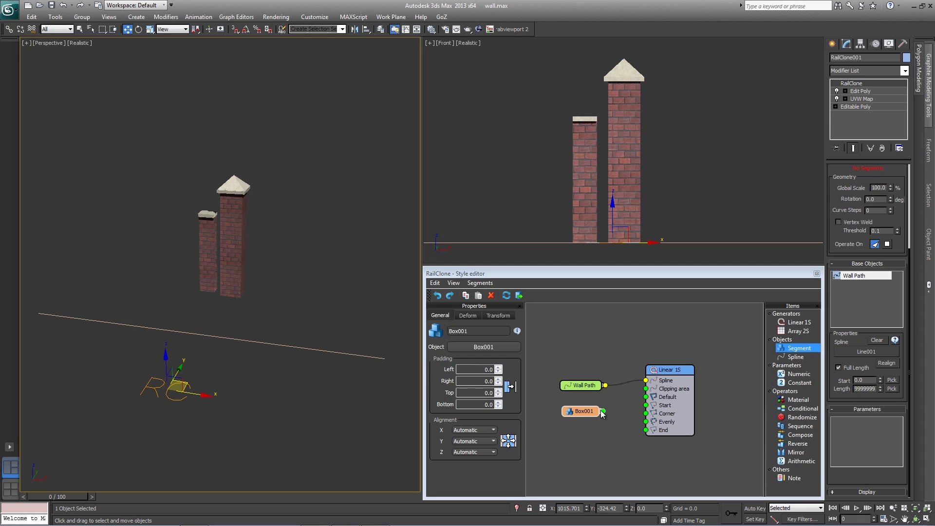
{"action": "left_click_drag", "start_coordinate": [604, 413], "coordinate": [646, 397]}
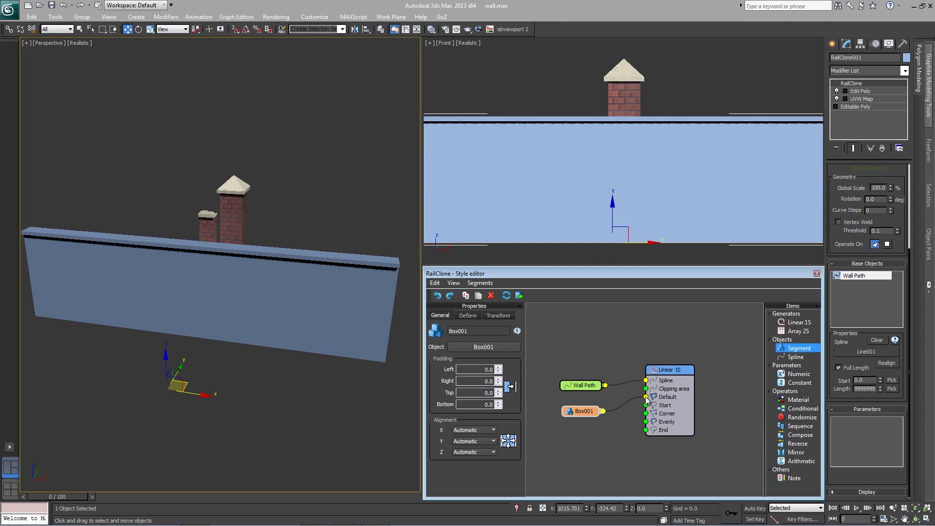
Apply the wall Multi/Sub-Object scene material to the RailClone wall, and reselect the wall.
{"action": "left_click", "coordinate": [499, 66]}
{"action": "key", "text": "m"}
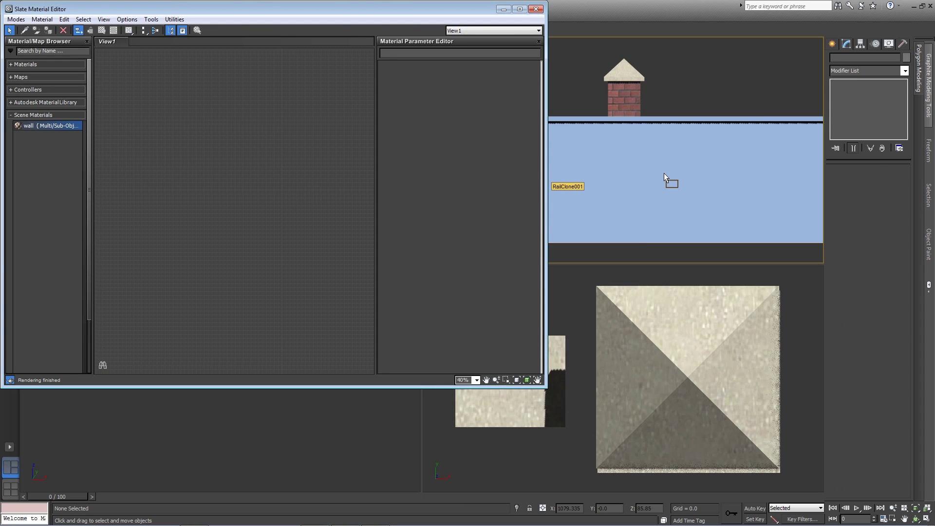
{"action": "left_click_drag", "start_coordinate": [664, 173], "coordinate": [664, 173]}
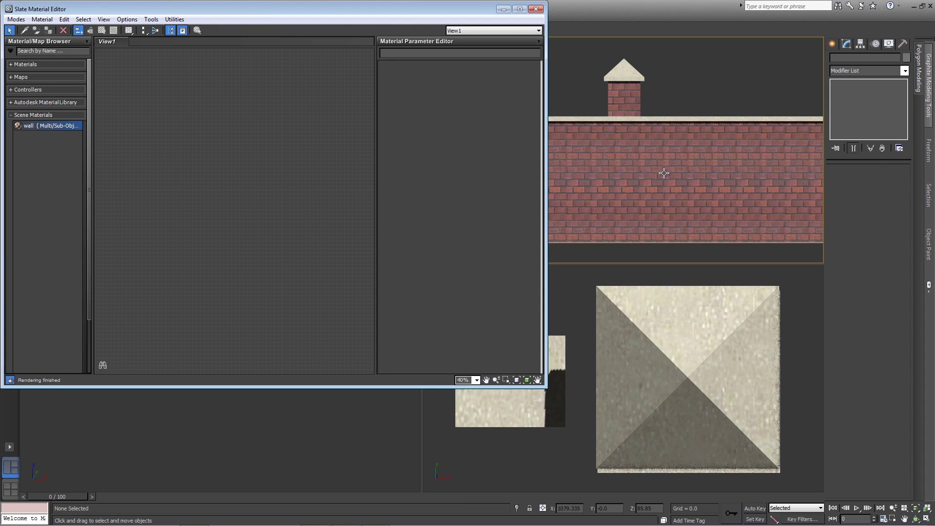
{"action": "left_click", "coordinate": [536, 9]}
{"action": "left_click", "coordinate": [558, 149]}
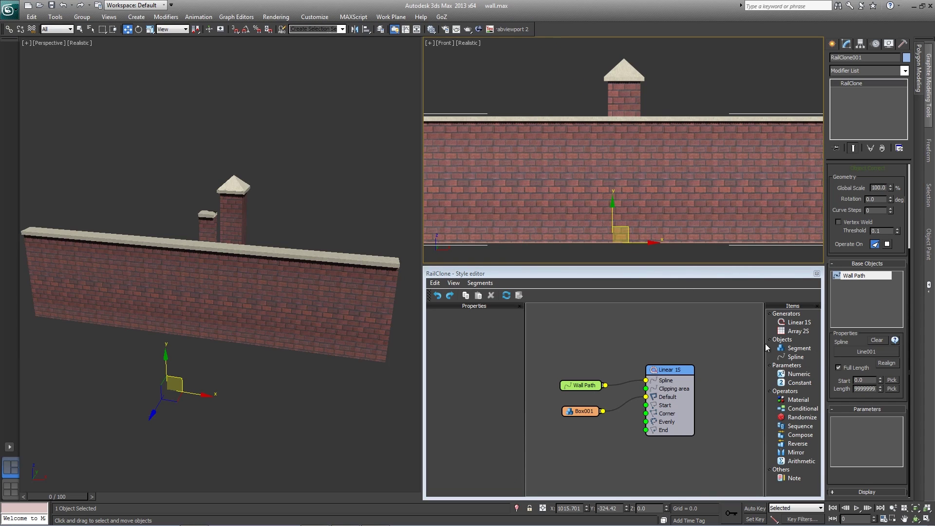
Add a second Segment node using the tall Wall-Post object and wire it to the generator's Start and End inputs.
{"action": "left_click", "coordinate": [787, 349]}
{"action": "left_click_drag", "start_coordinate": [788, 352], "coordinate": [581, 428]}
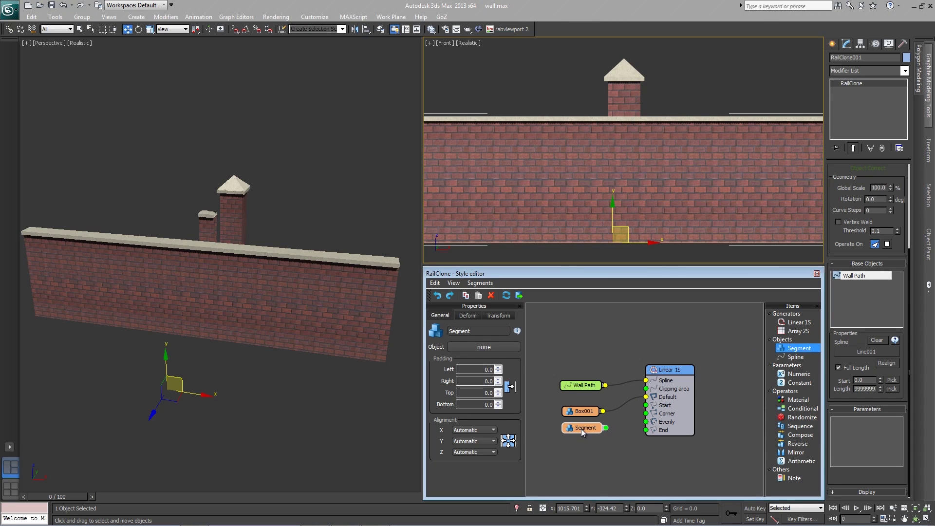
{"action": "left_click", "coordinate": [492, 349]}
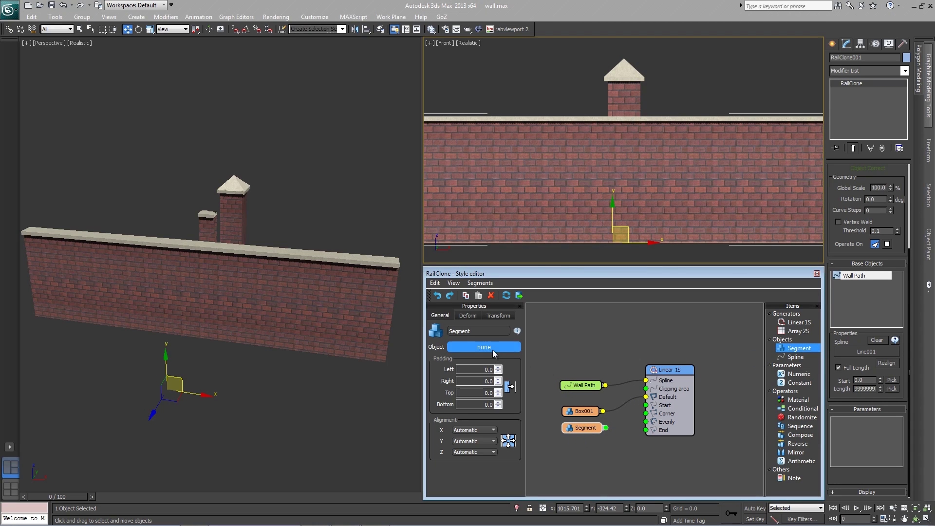
{"action": "left_click", "coordinate": [239, 197]}
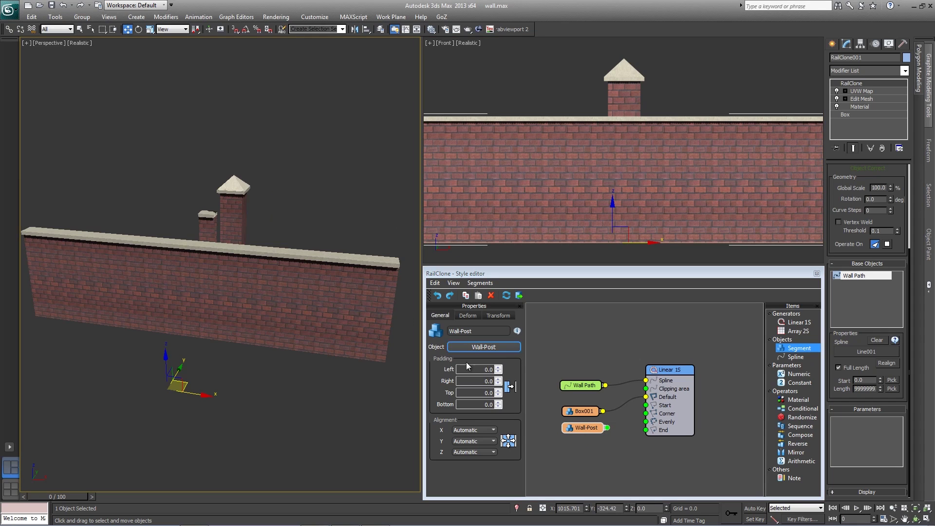
{"action": "left_click_drag", "start_coordinate": [607, 427], "coordinate": [646, 429]}
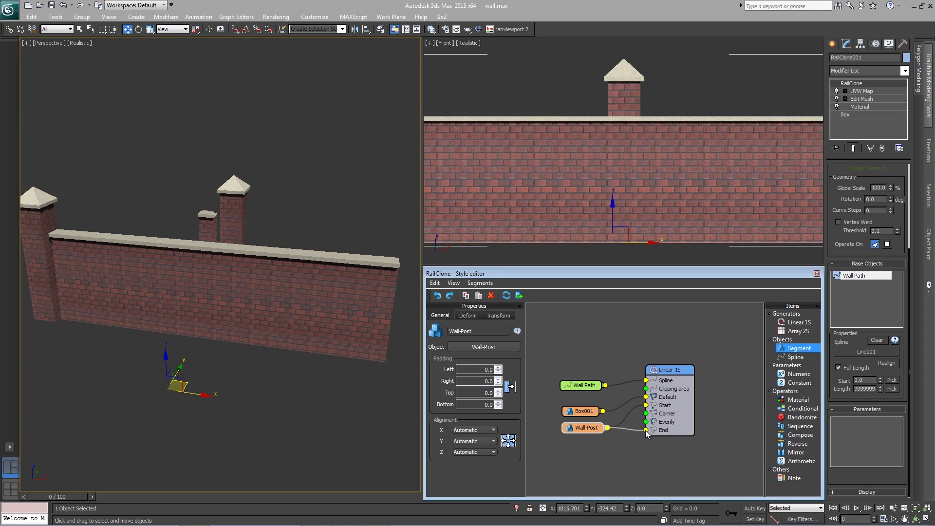
Examine the joint between the end post and the wall section in the front view.
{"action": "scroll", "coordinate": [663, 419], "scroll_direction": "down", "scroll_amount": 1}
{"action": "middle_click_drag", "start_coordinate": [614, 182], "coordinate": [628, 183]}
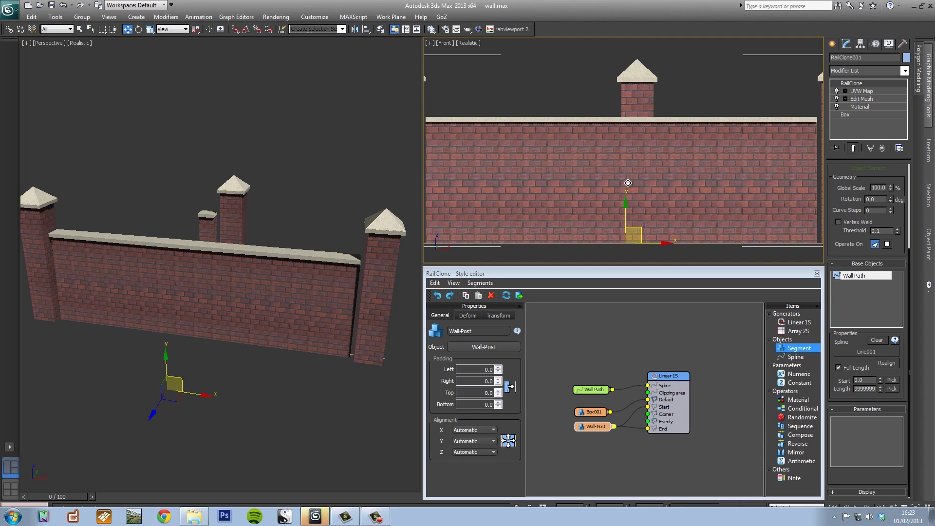
{"action": "scroll", "coordinate": [628, 183], "scroll_direction": "down", "scroll_amount": 3}
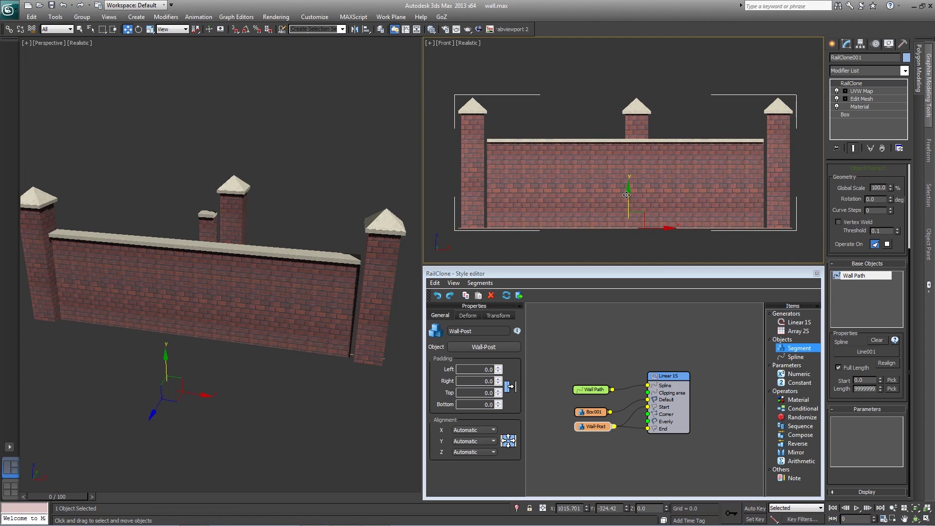
{"action": "scroll", "coordinate": [594, 144], "scroll_direction": "up", "scroll_amount": 6}
{"action": "left_click", "coordinate": [612, 165]}
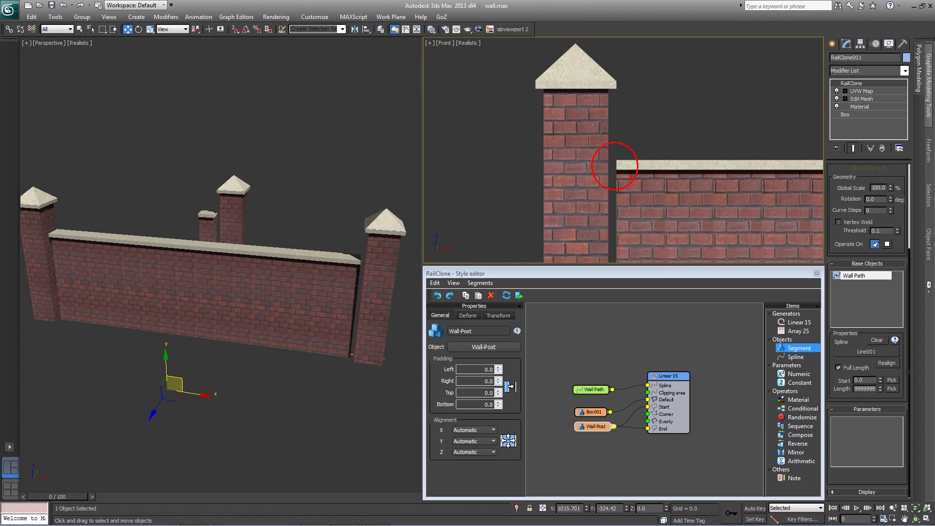
{"action": "left_click_drag", "start_coordinate": [612, 166], "coordinate": [685, 84]}
{"action": "key", "text": "e"}
{"action": "mouse_move", "coordinate": [535, 43]}
{"action": "left_mouse_down"}
{"action": "mouse_move", "coordinate": [616, 192]}
{"action": "mouse_move", "coordinate": [616, 265]}
{"action": "left_mouse_up"}
Set the Wall-Post segment's left and right padding to -5, and check the joints with the wall in the front view.
{"action": "left_click", "coordinate": [592, 428]}
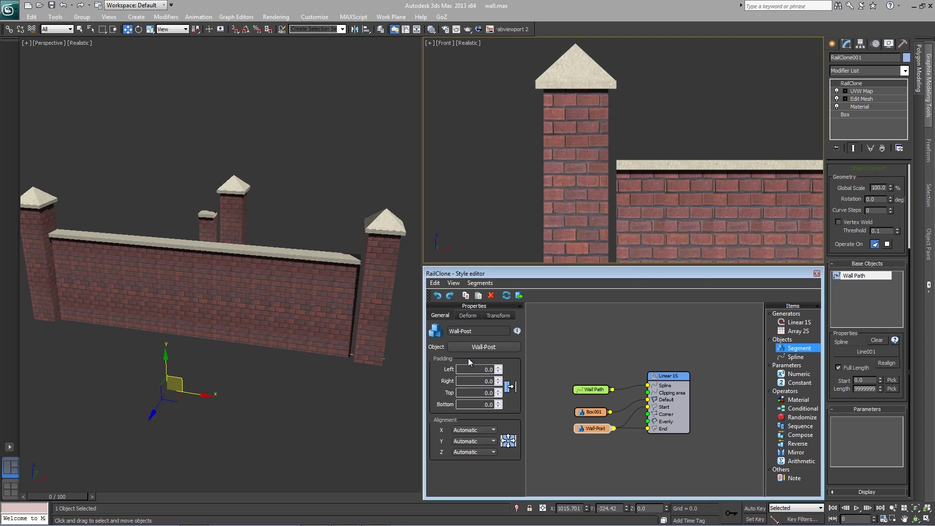
{"action": "left_click", "coordinate": [498, 367]}
{"action": "left_click_drag", "start_coordinate": [498, 370], "coordinate": [480, 391]}
{"action": "double_click", "coordinate": [482, 380]}
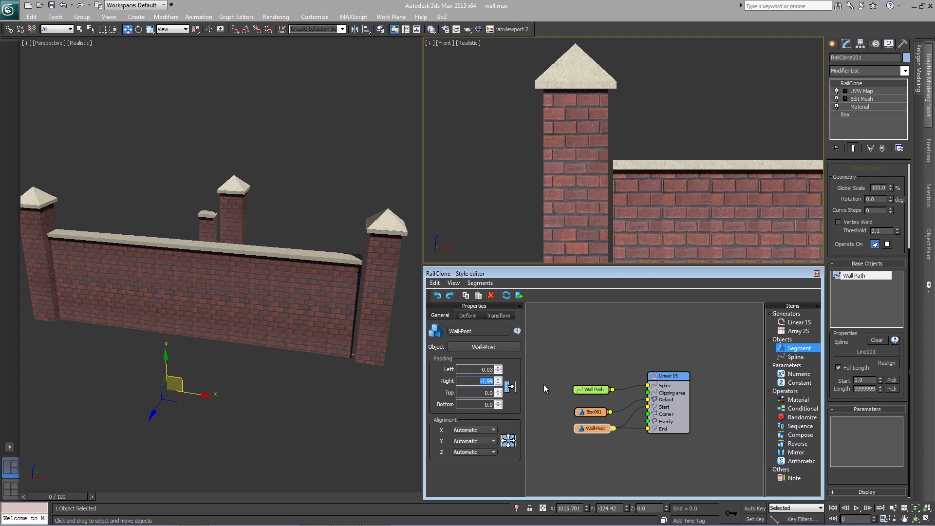
{"action": "key", "text": "BackSpace"}
{"action": "type", "text": "-5"}
{"action": "key", "text": "Tab"}
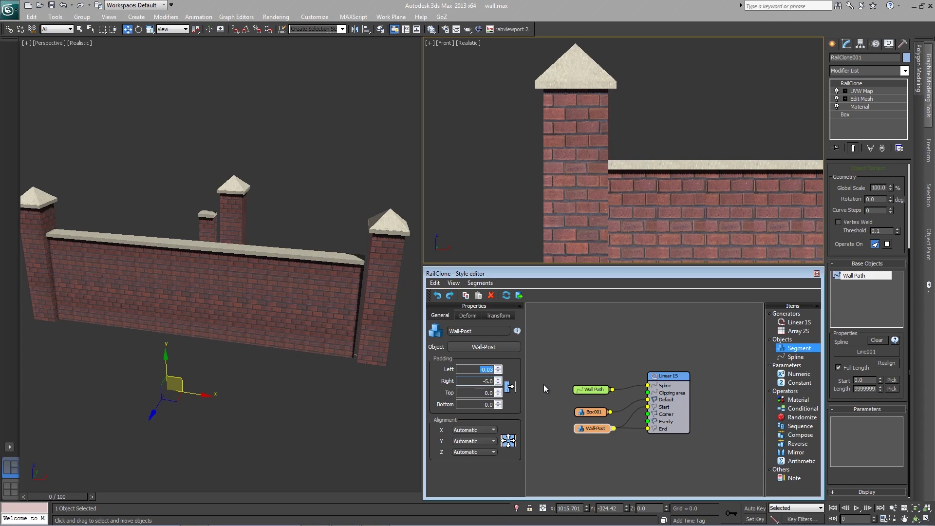
{"action": "type", "text": "-5"}
{"action": "key", "text": "Tab"}
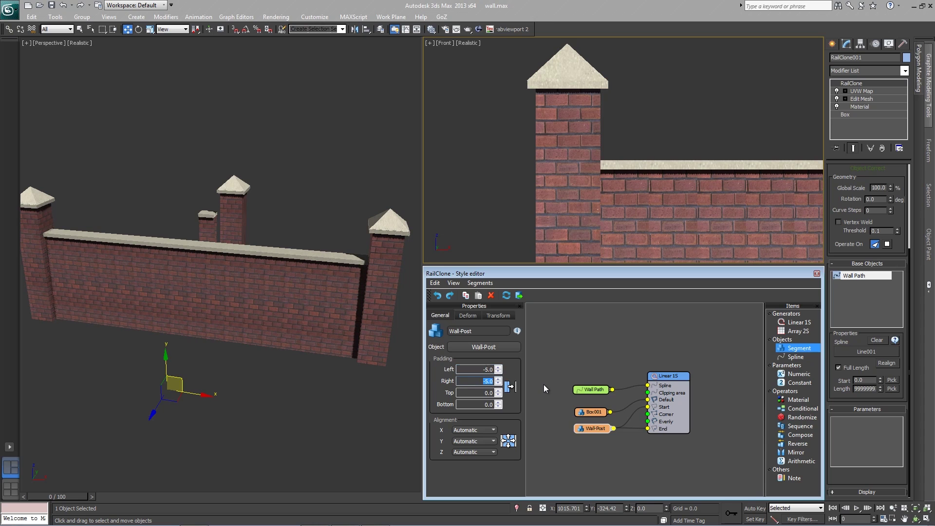
{"action": "scroll", "coordinate": [575, 173], "scroll_direction": "up", "scroll_amount": 5}
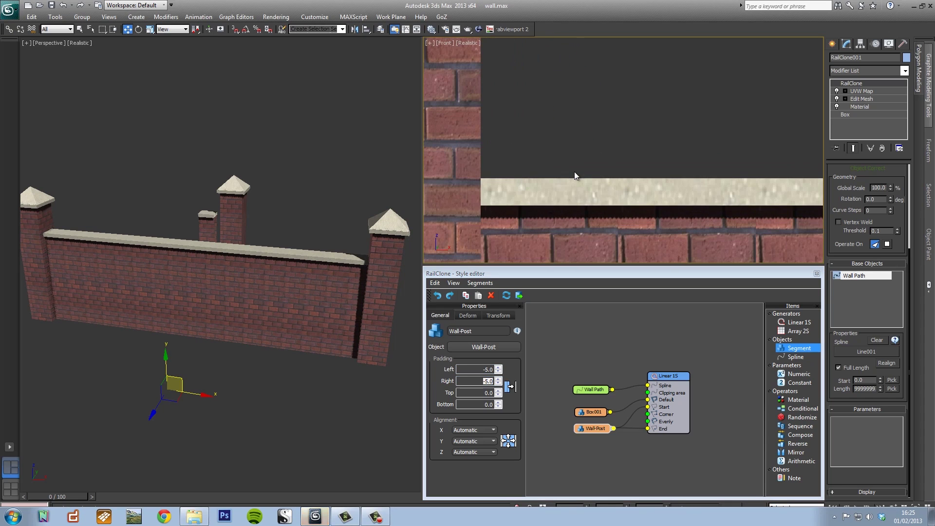
{"action": "scroll", "coordinate": [576, 175], "scroll_direction": "down", "scroll_amount": 5}
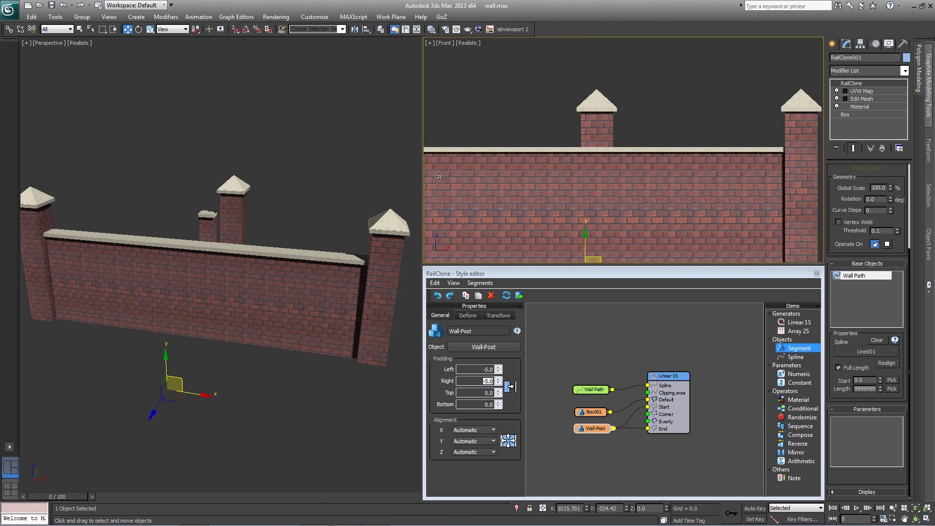
{"action": "middle_click_drag", "start_coordinate": [657, 180], "coordinate": [680, 182]}
{"action": "scroll", "coordinate": [741, 173], "scroll_direction": "up", "scroll_amount": 5}
{"action": "scroll", "coordinate": [635, 174], "scroll_direction": "down", "scroll_amount": 5}
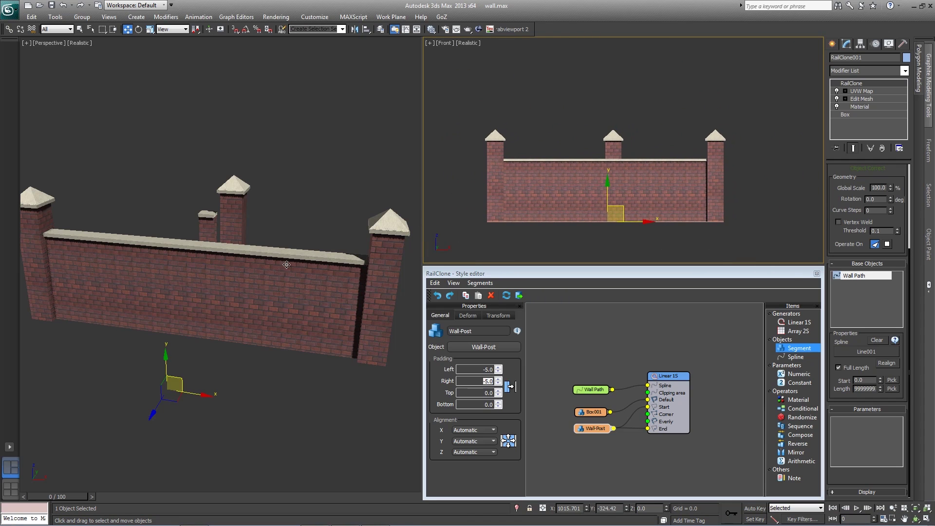
Lengthen the wall by moving the path line's end vertex outward along the X axis in the perspective view.
{"action": "middle_click_drag", "start_coordinate": [288, 265], "coordinate": [310, 250]}
{"action": "scroll", "coordinate": [309, 251], "scroll_direction": "down", "scroll_amount": 5}
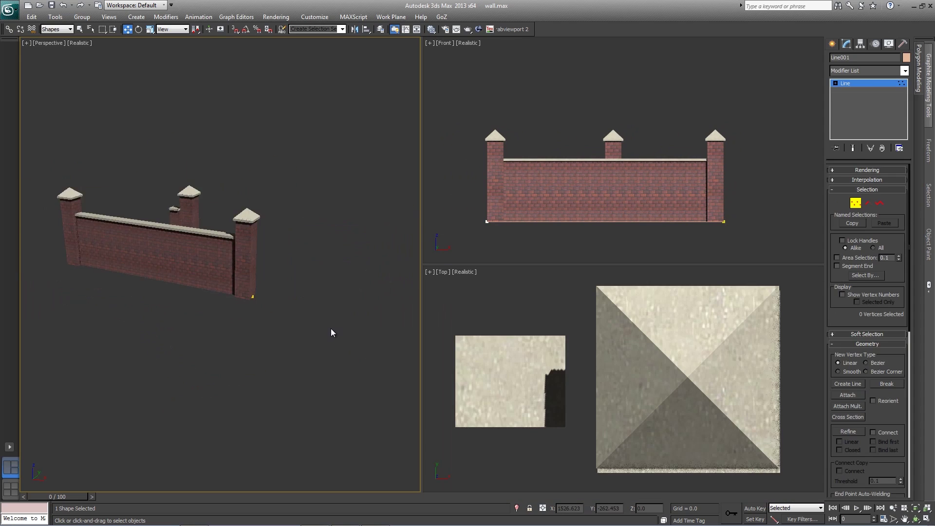
{"action": "scroll", "coordinate": [302, 332], "scroll_direction": "down", "scroll_amount": 3}
{"action": "left_click", "coordinate": [236, 283]}
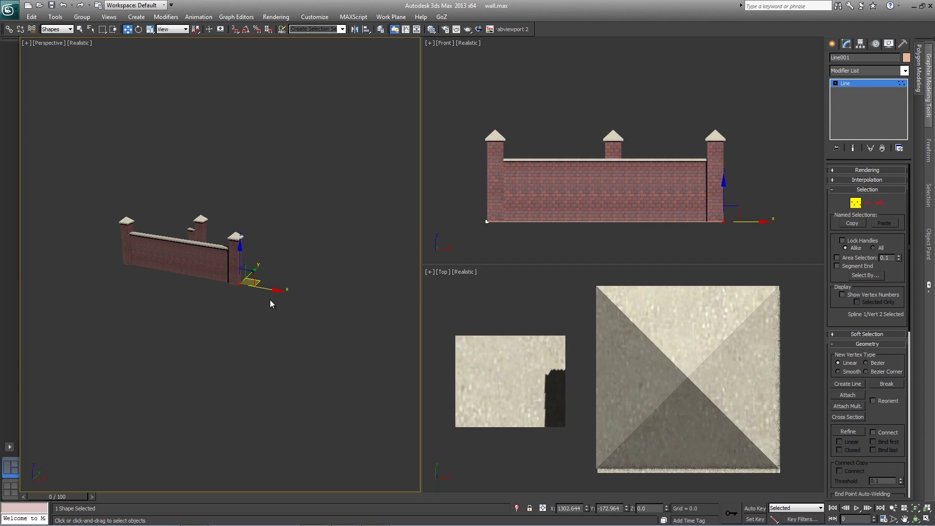
{"action": "left_click_drag", "start_coordinate": [271, 294], "coordinate": [369, 314]}
Move the path line's intermediate vertices so that the wall follows an S-shaped curve.
{"action": "left_click", "coordinate": [200, 277]}
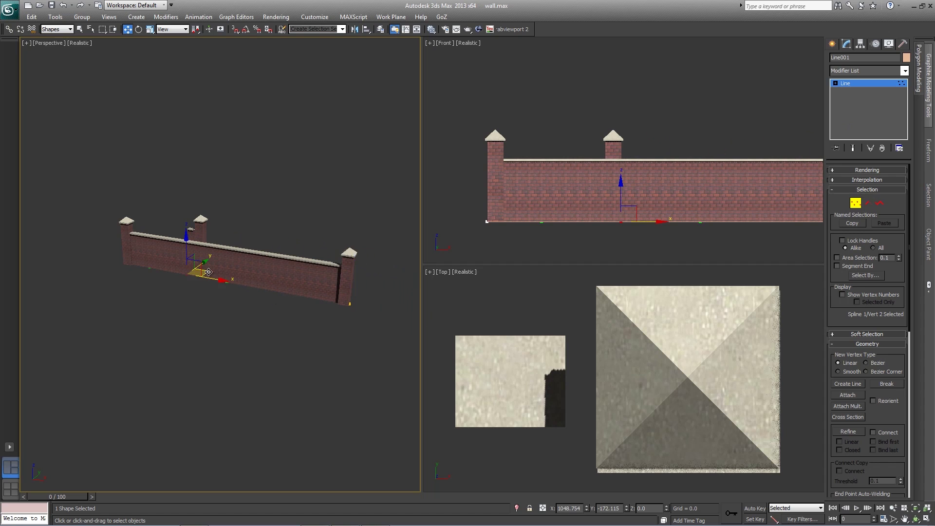
{"action": "left_click_drag", "start_coordinate": [200, 276], "coordinate": [136, 312]}
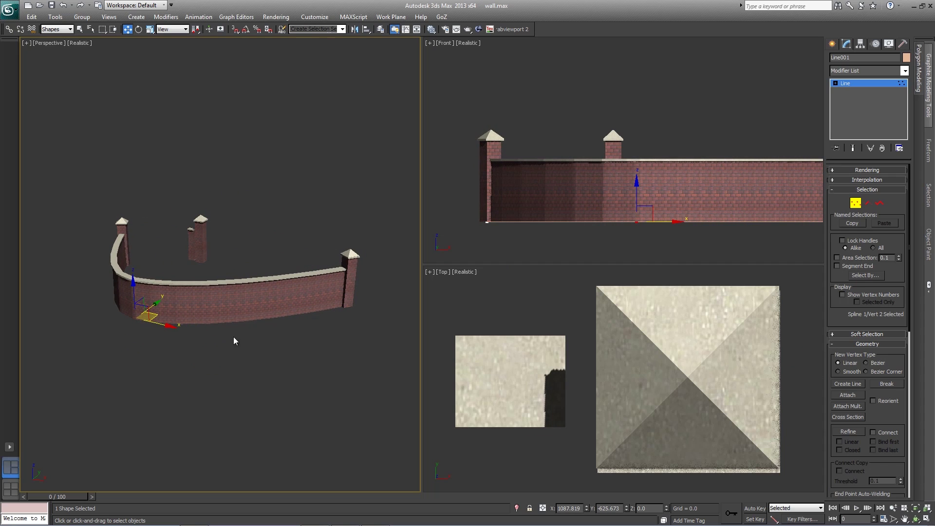
{"action": "left_click_drag", "start_coordinate": [261, 346], "coordinate": [243, 318]}
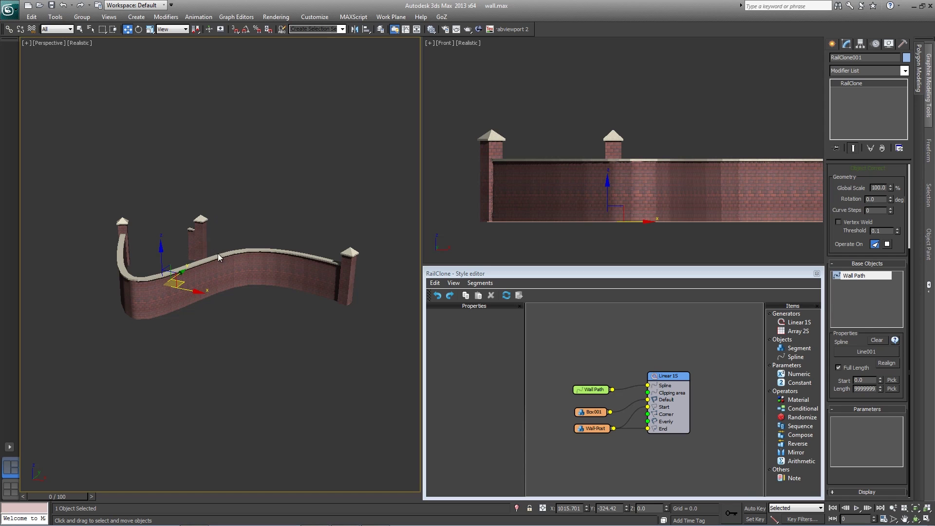
Unhide all scene objects and bring the additional closed-in path outline into the perspective view.
{"action": "right_click", "coordinate": [217, 254]}
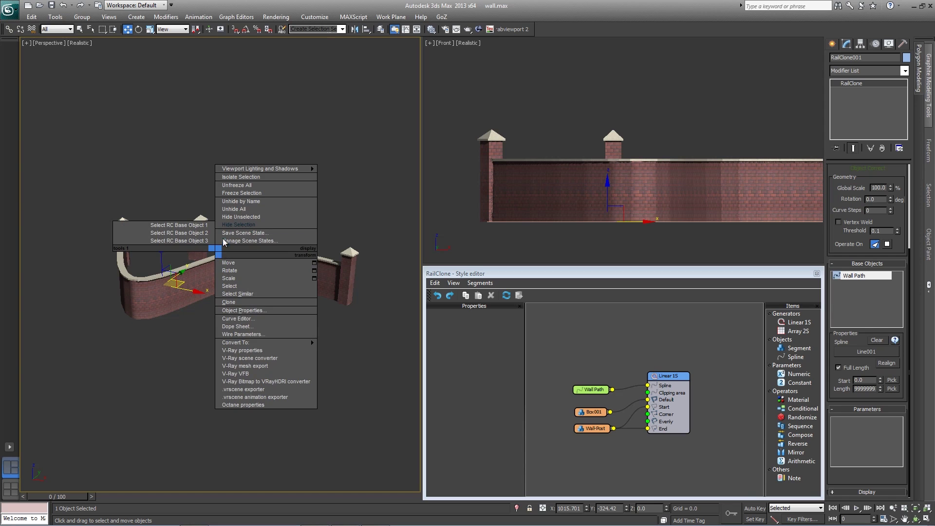
{"action": "left_click", "coordinate": [232, 209]}
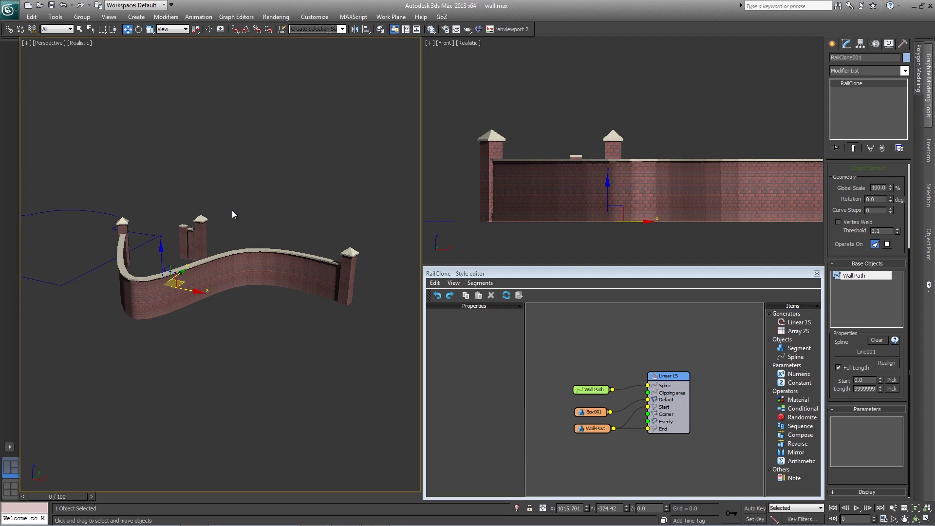
{"action": "middle_click_drag", "start_coordinate": [231, 212], "coordinate": [245, 297]}
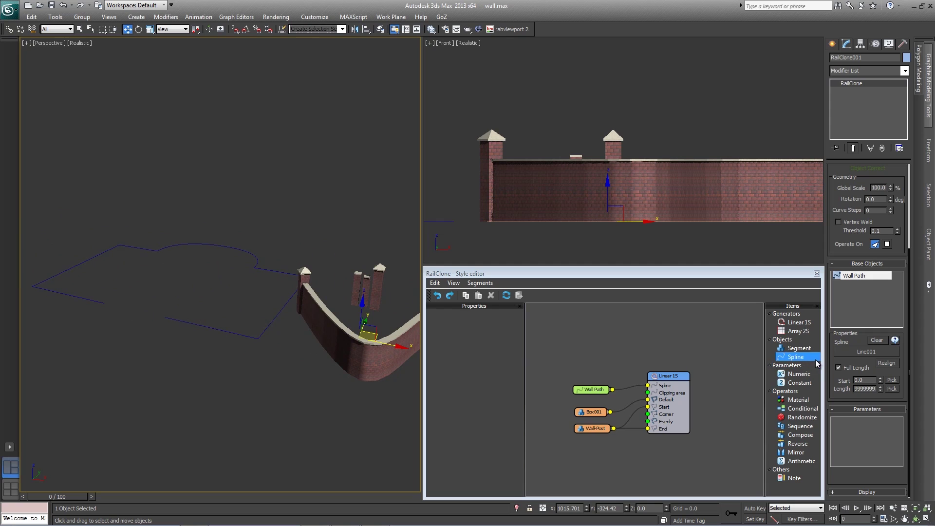
Replace the Wall Path base object's spline with the additional closed-in outline, rcline.
{"action": "left_click", "coordinate": [863, 352]}
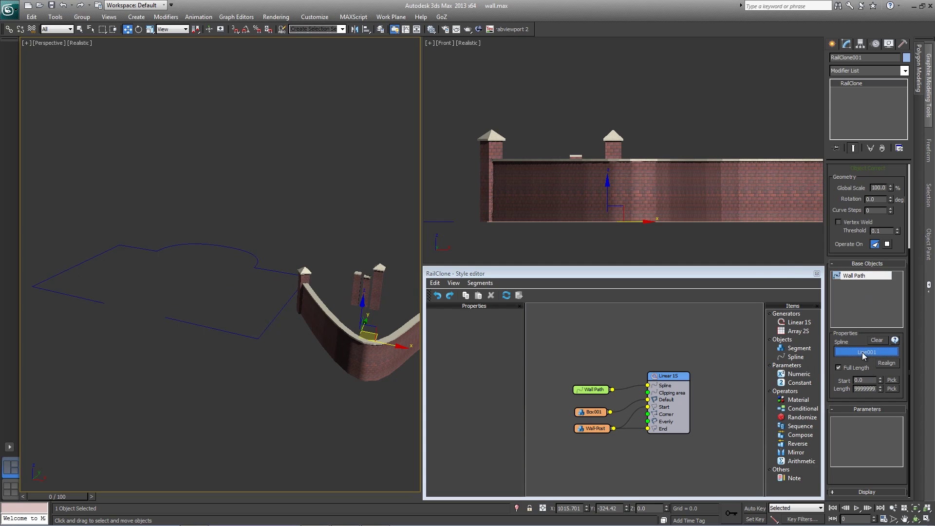
{"action": "left_click", "coordinate": [230, 331]}
{"action": "middle_click_drag", "start_coordinate": [233, 320], "coordinate": [282, 321]}
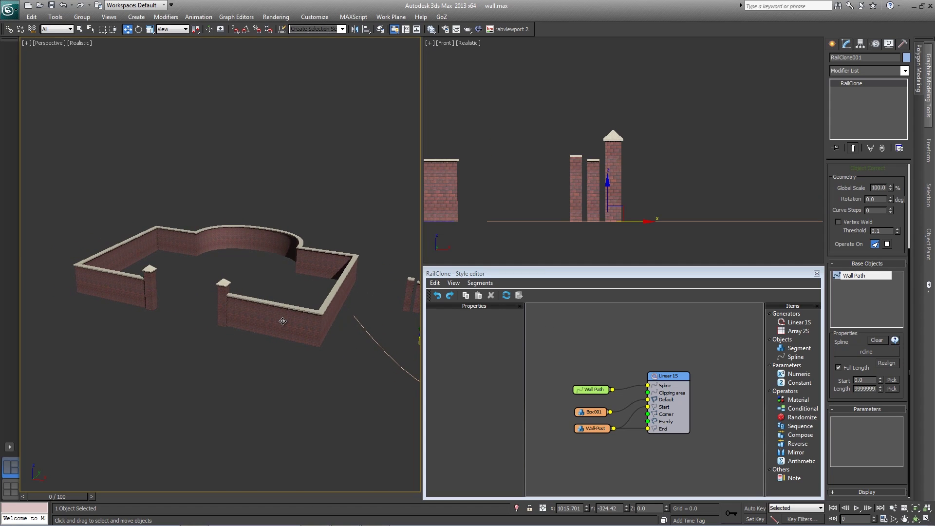
{"action": "scroll", "coordinate": [292, 77], "scroll_direction": "up", "scroll_amount": 4}
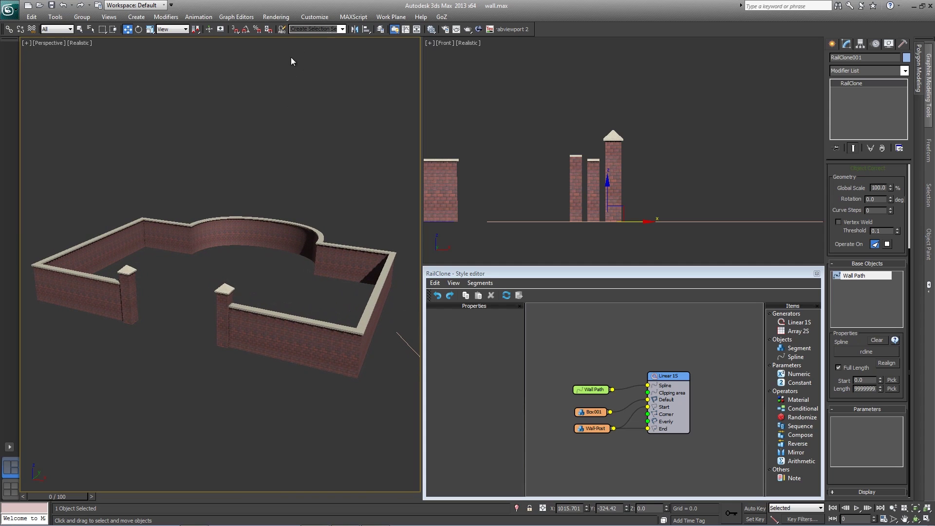
Frame the enclosure wall in the front view and connect the Wall-Post segment to the Linear 1S generator's Corner input.
{"action": "middle_click_drag", "start_coordinate": [517, 188], "coordinate": [620, 175]}
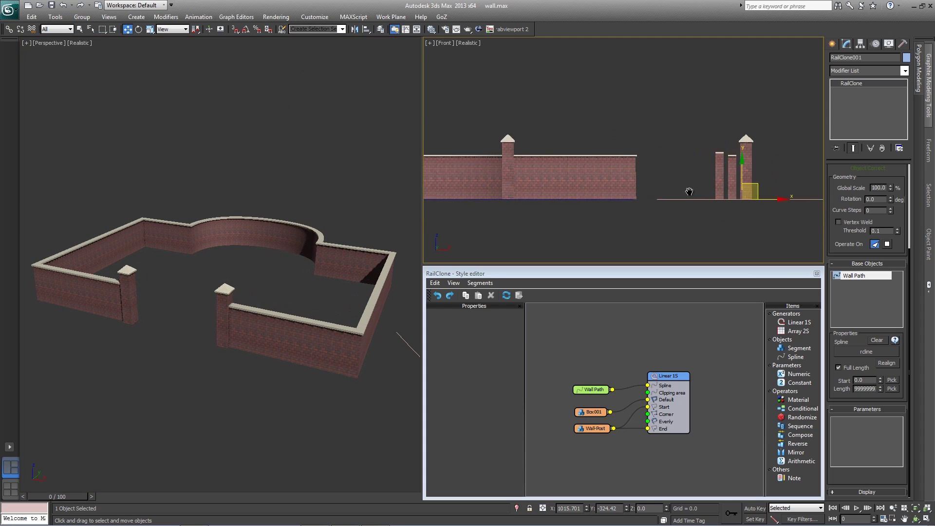
{"action": "scroll", "coordinate": [668, 196], "scroll_direction": "down", "scroll_amount": 3}
{"action": "scroll", "coordinate": [682, 196], "scroll_direction": "up", "scroll_amount": 2}
{"action": "middle_click_drag", "start_coordinate": [665, 198], "coordinate": [611, 192]}
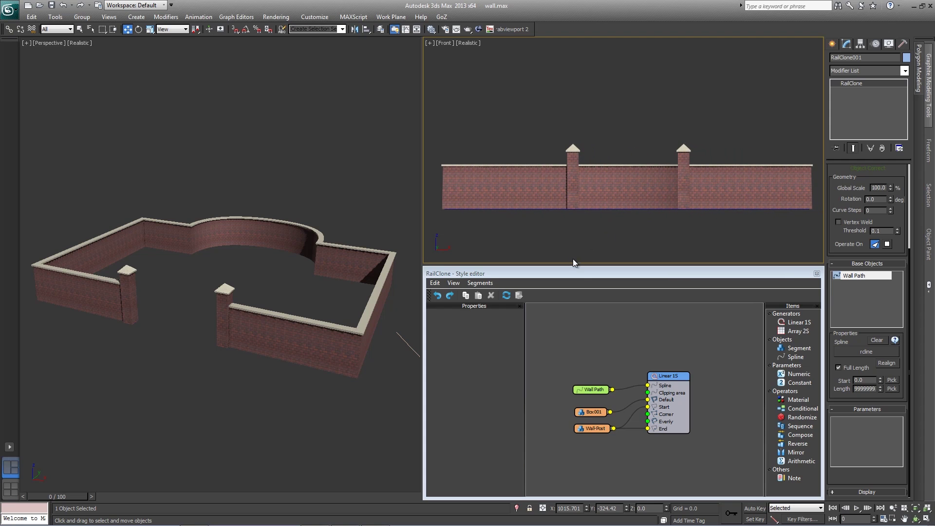
{"action": "left_click_drag", "start_coordinate": [598, 428], "coordinate": [648, 414]}
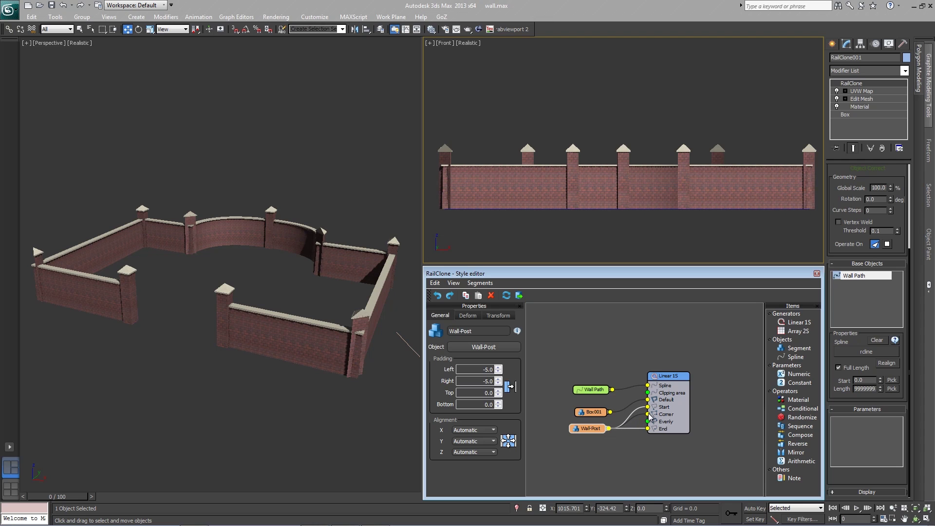
Check the corner posts and the generator's corner rules, and turn off Bend in the Wall-Post segment's deform settings.
{"action": "middle_click_drag", "start_coordinate": [510, 194], "coordinate": [601, 175]}
{"action": "scroll", "coordinate": [541, 193], "scroll_direction": "up", "scroll_amount": 4}
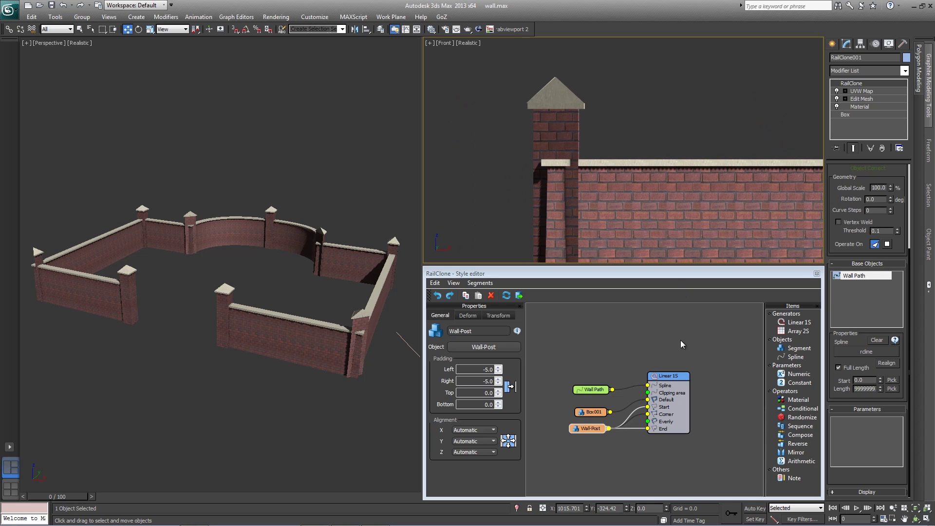
{"action": "left_click", "coordinate": [683, 377]}
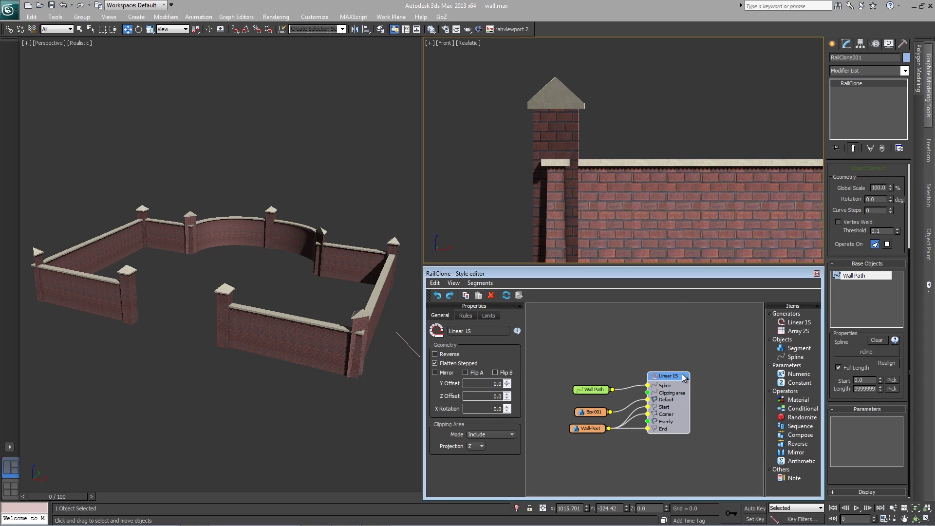
{"action": "left_click", "coordinate": [469, 317]}
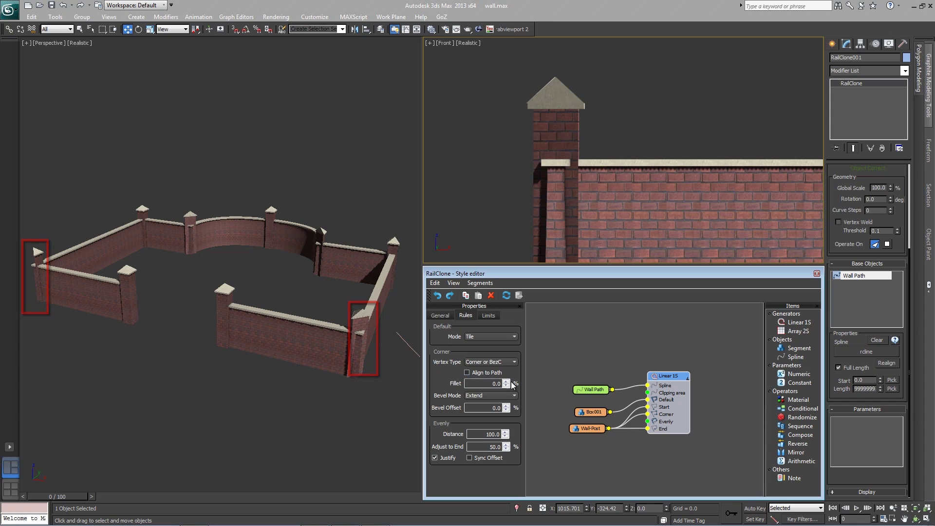
{"action": "left_click", "coordinate": [585, 429]}
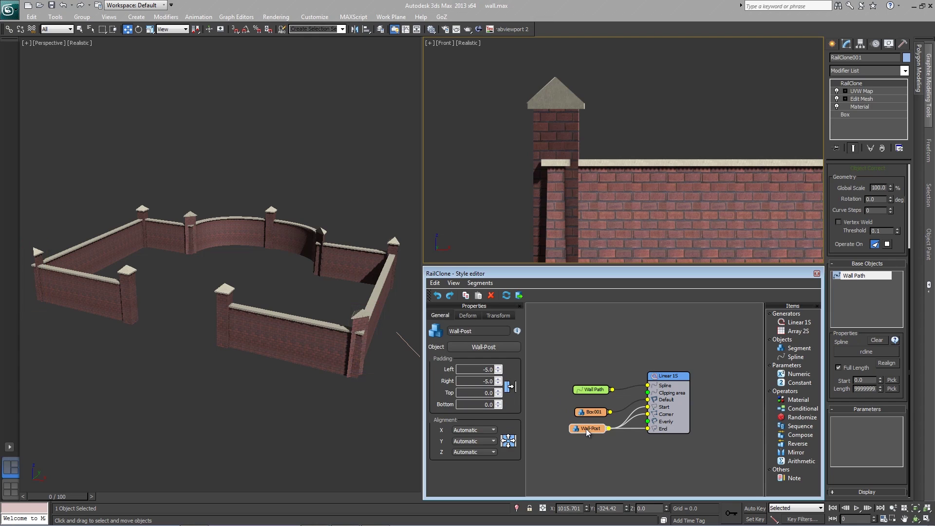
{"action": "left_click", "coordinate": [473, 317]}
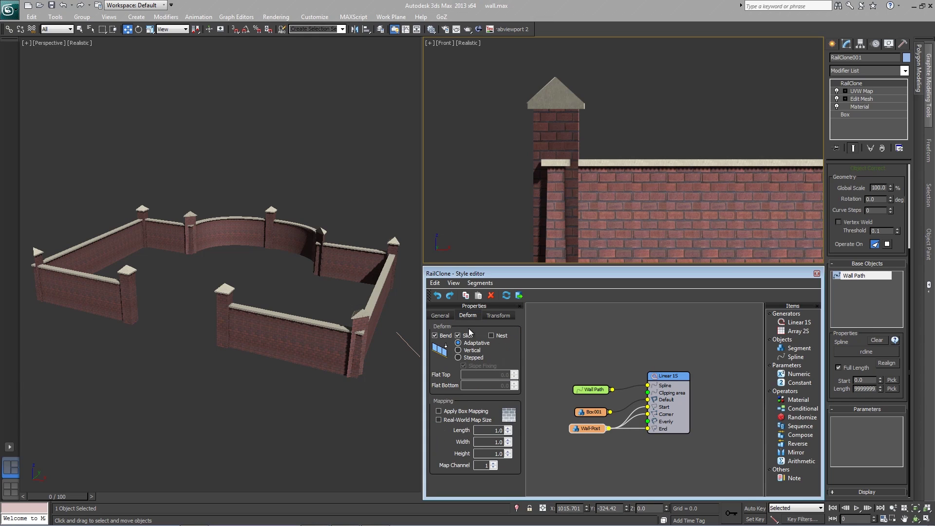
{"action": "left_click", "coordinate": [444, 336]}
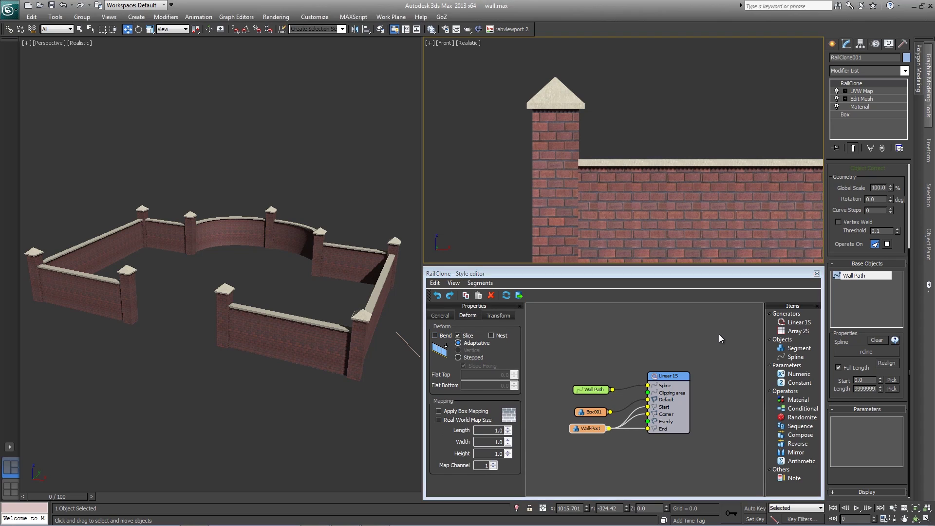
Add a new segment wired to the generator's Evenly input and assign the taller flat-capped post, Wall-Evenly, as its object.
{"action": "left_click_drag", "start_coordinate": [794, 348], "coordinate": [589, 439]}
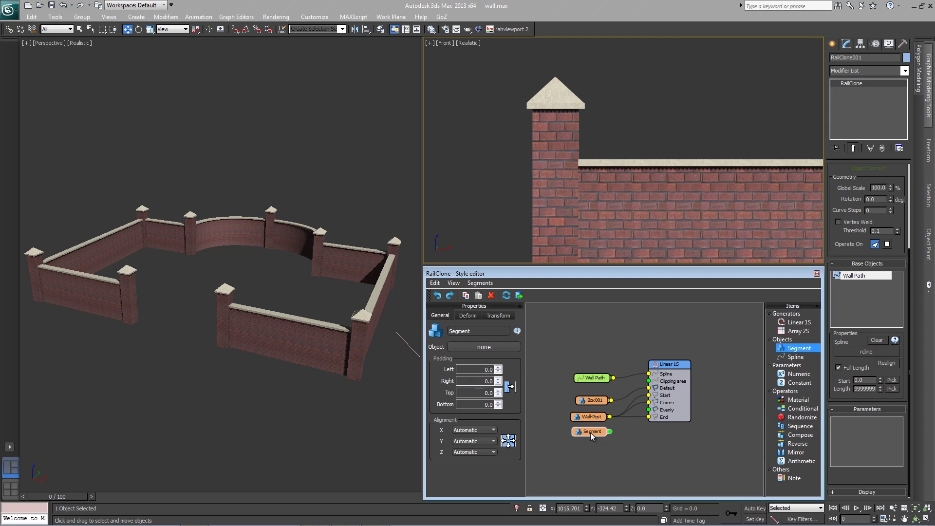
{"action": "left_click_drag", "start_coordinate": [609, 432], "coordinate": [649, 414]}
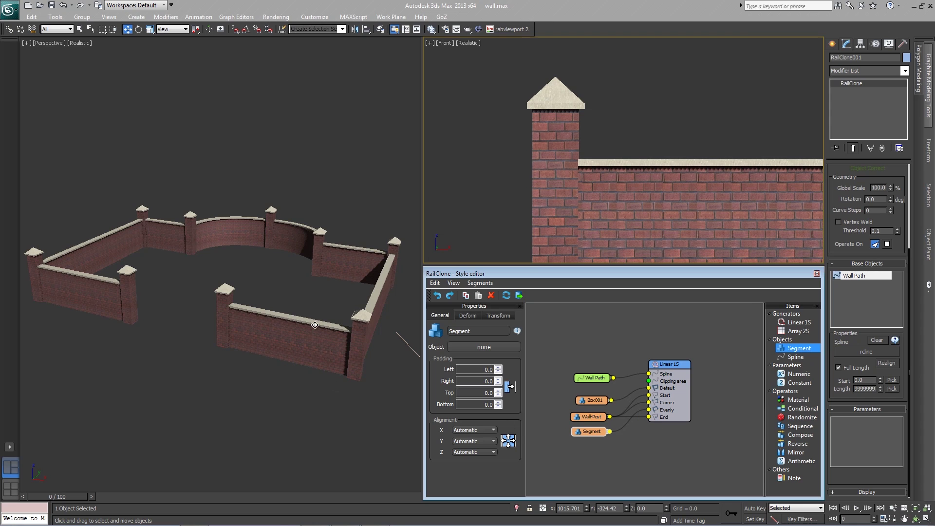
{"action": "middle_click_drag", "start_coordinate": [315, 326], "coordinate": [257, 258], "text": "alt"}
{"action": "scroll", "coordinate": [271, 292], "scroll_direction": "up", "scroll_amount": 8}
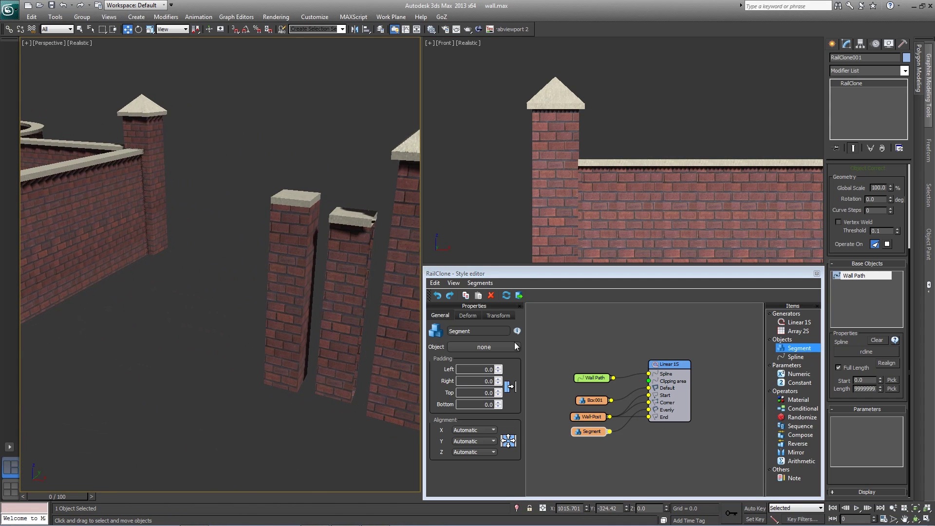
{"action": "left_click_drag", "start_coordinate": [594, 431], "coordinate": [594, 430]}
{"action": "left_click", "coordinate": [495, 345]}
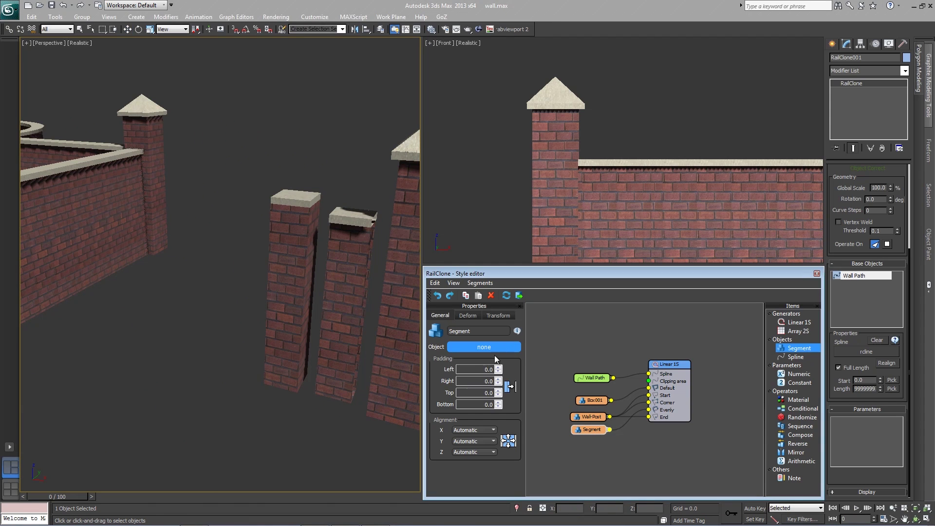
{"action": "left_click", "coordinate": [285, 301]}
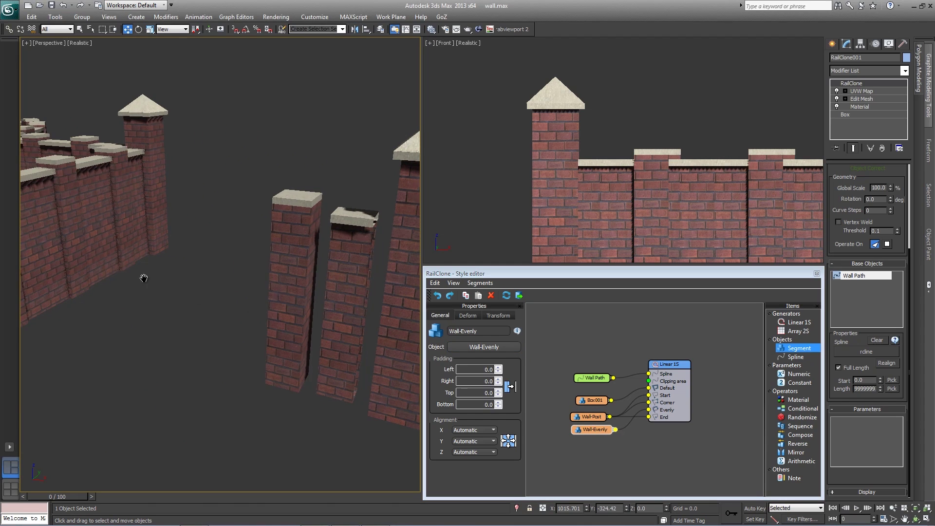
Set the Evenly distance in the Linear 1S generator's rules to 250.
{"action": "scroll", "coordinate": [257, 292], "scroll_direction": "down", "scroll_amount": 6}
{"action": "middle_click_drag", "start_coordinate": [207, 273], "coordinate": [326, 298], "text": "alt"}
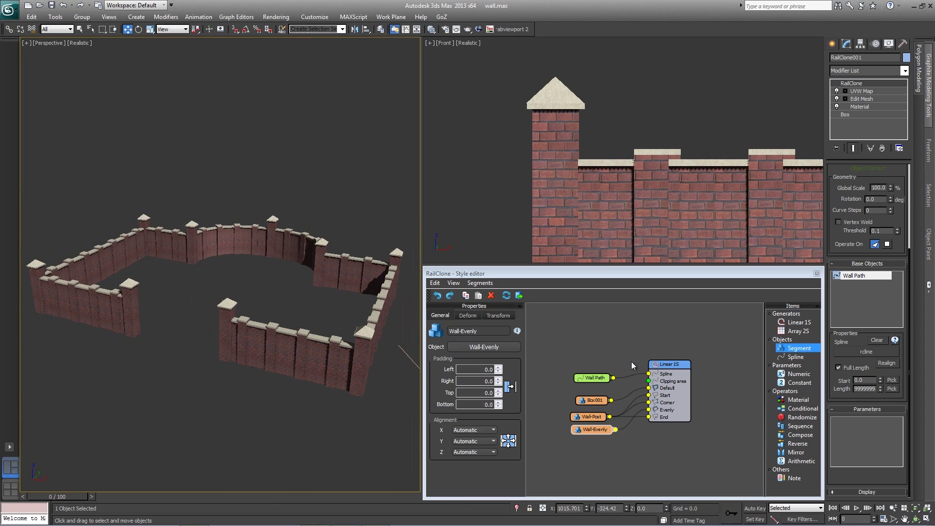
{"action": "left_click", "coordinate": [687, 370]}
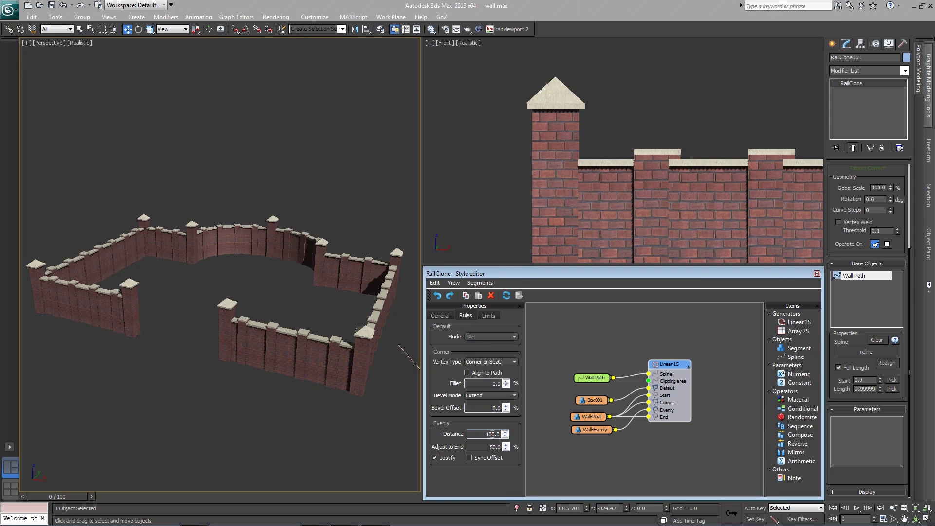
{"action": "mouse_move", "coordinate": [505, 435]}
{"action": "left_mouse_down"}
{"action": "mouse_move", "coordinate": [501, 404]}
{"action": "mouse_move", "coordinate": [504, 431]}
{"action": "left_mouse_up"}
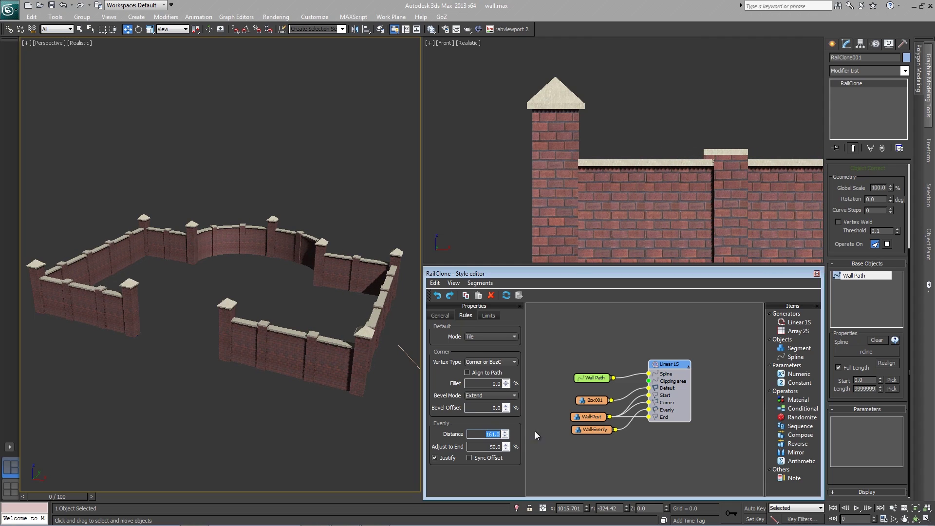
{"action": "type", "text": "50"}
{"action": "key", "text": "Return"}
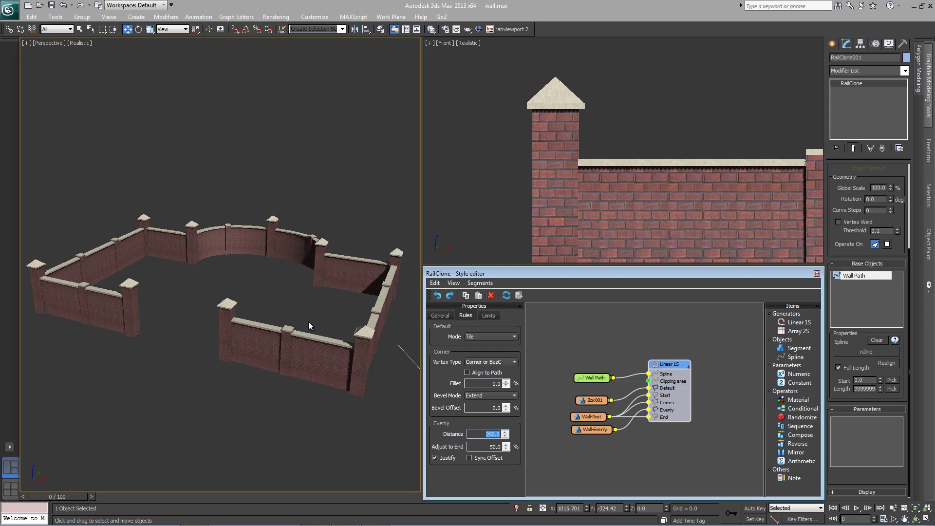
Deselect the wall, maximize the perspective view, and examine the enclosure from its open side around to its curved side.
{"action": "key", "text": "alt"}
{"action": "left_click", "coordinate": [329, 320]}
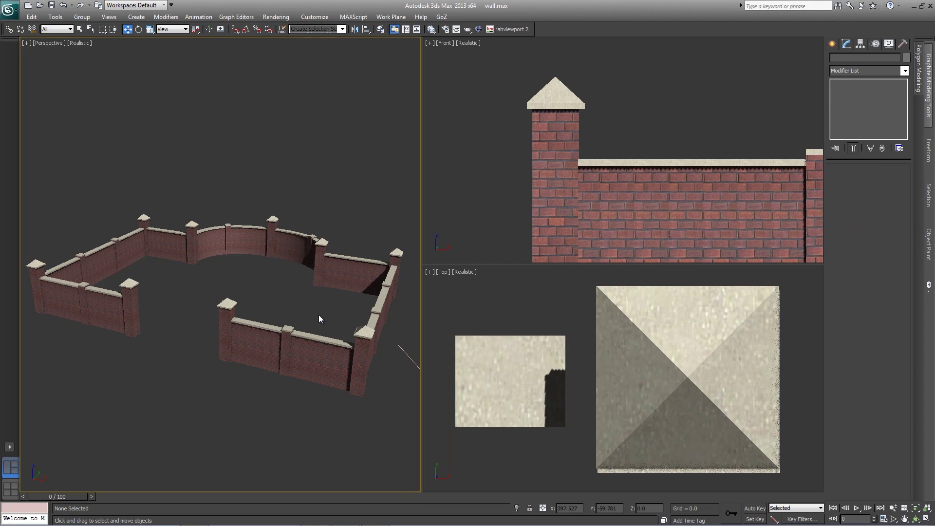
{"action": "key", "text": "alt+w"}
{"action": "middle_click_drag", "start_coordinate": [490, 341], "coordinate": [482, 292]}
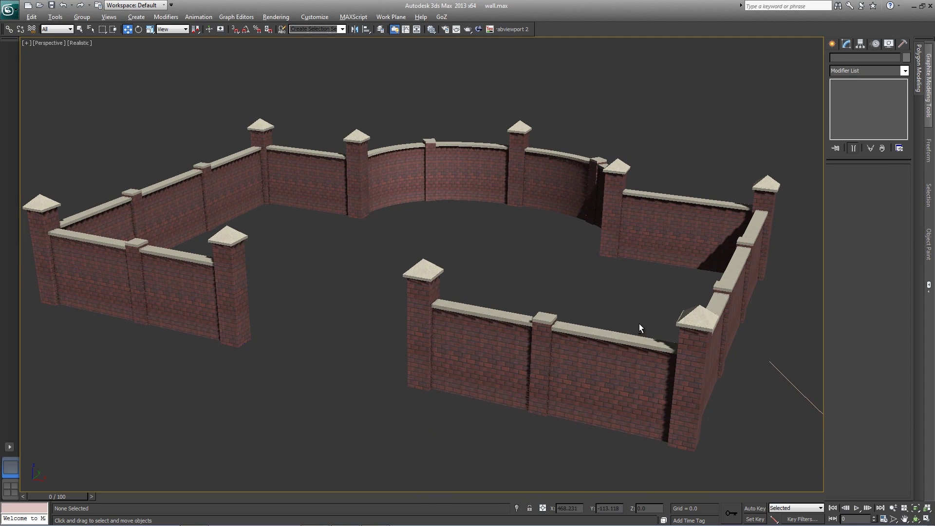
{"action": "middle_click_drag", "start_coordinate": [638, 323], "coordinate": [485, 316], "text": "alt"}
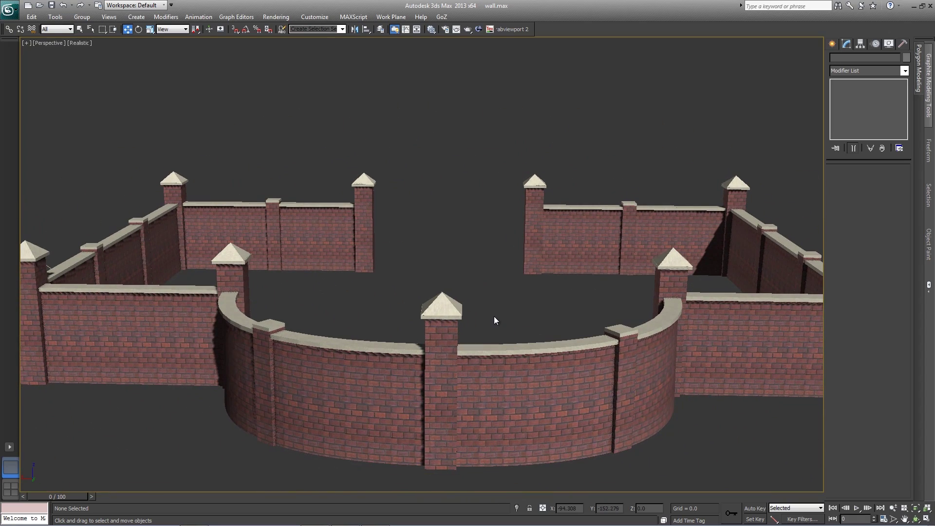
{"action": "scroll", "coordinate": [511, 396], "scroll_direction": "down", "scroll_amount": 4}
{"action": "middle_click_drag", "start_coordinate": [501, 429], "coordinate": [487, 428]}
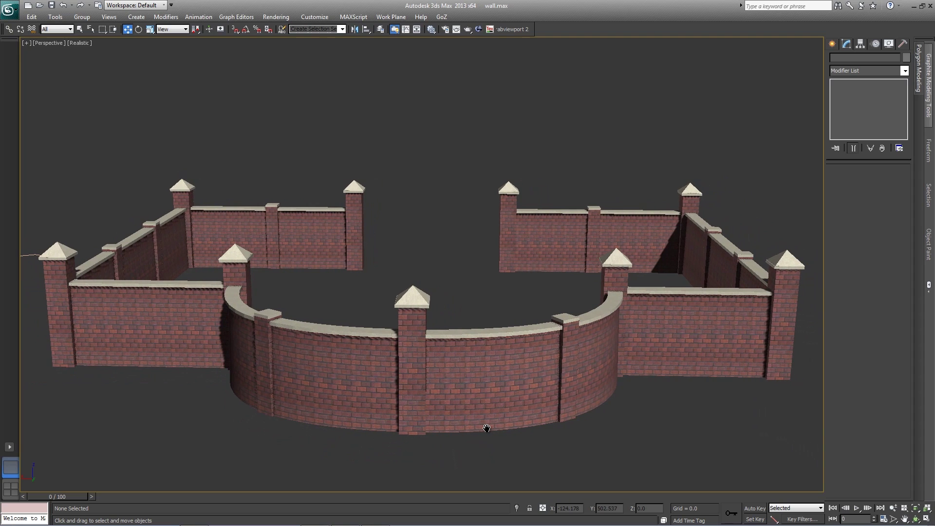